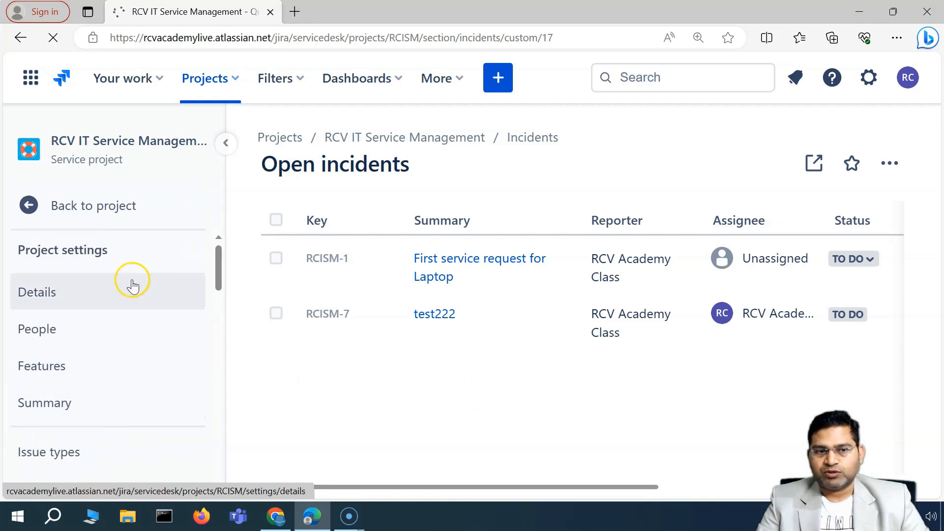
# Open the project's Incident management settings and find the Confluence settings for saving exported post-incident reviews
pyautogui.scroll(-4, 123, 370)
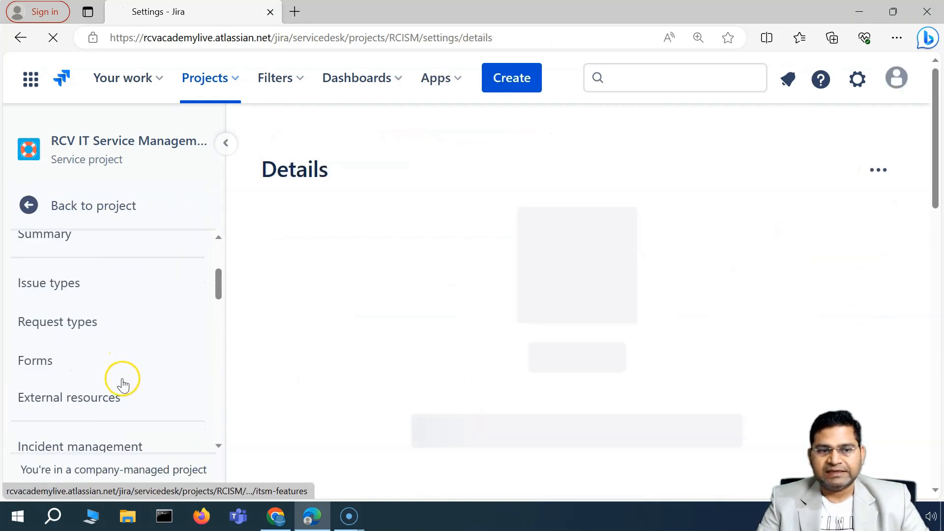
pyautogui.click(104, 350)
pyautogui.scroll(-10, 506, 390)
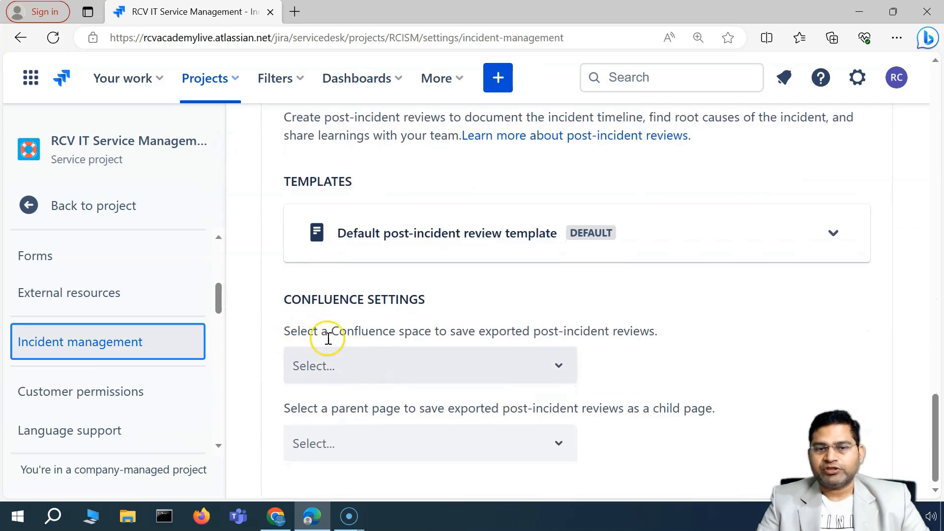
pyautogui.moveTo(315, 328); pyautogui.dragTo(653, 331)
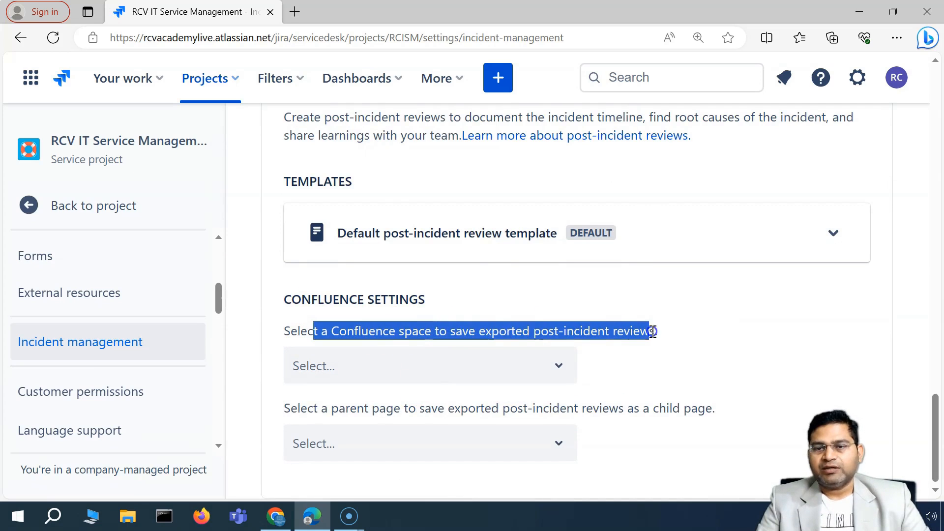
pyautogui.click(451, 325)
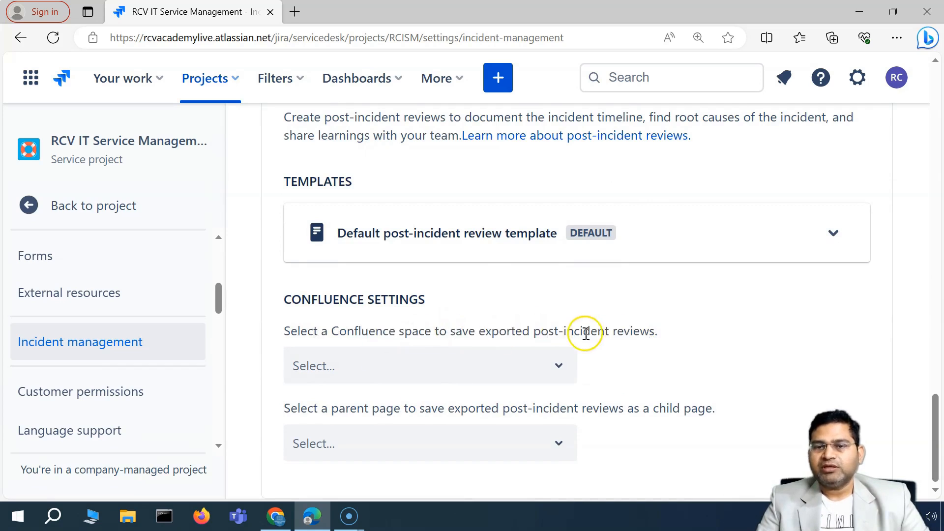
# Check the available choices for the Confluence space and the parent page used for exported post-incident reviews
pyautogui.click(527, 376)
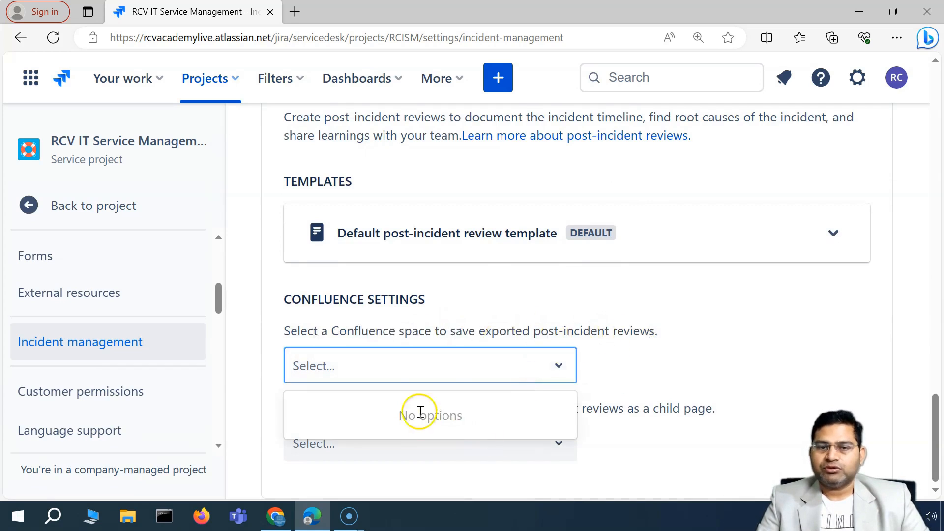
pyautogui.click(663, 377)
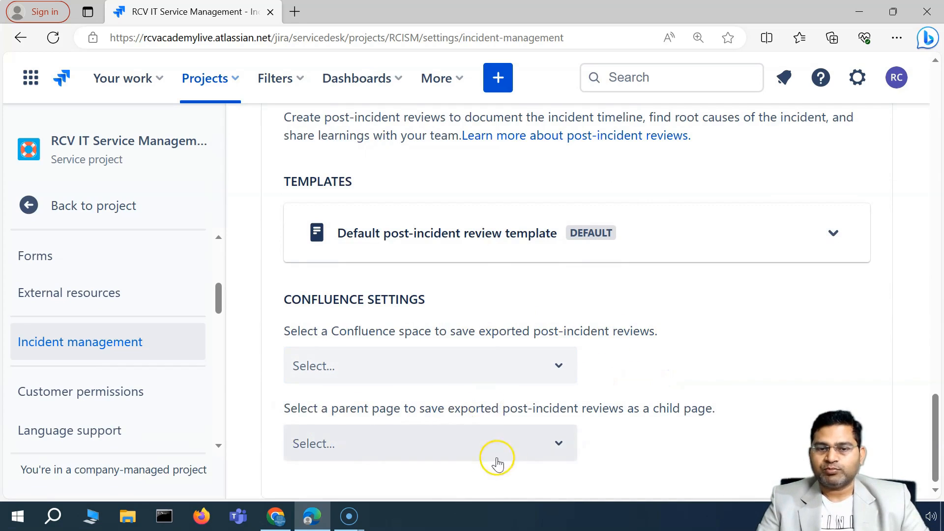
pyautogui.click(510, 451)
pyautogui.moveTo(417, 408); pyautogui.dragTo(621, 406)
pyautogui.click(685, 385)
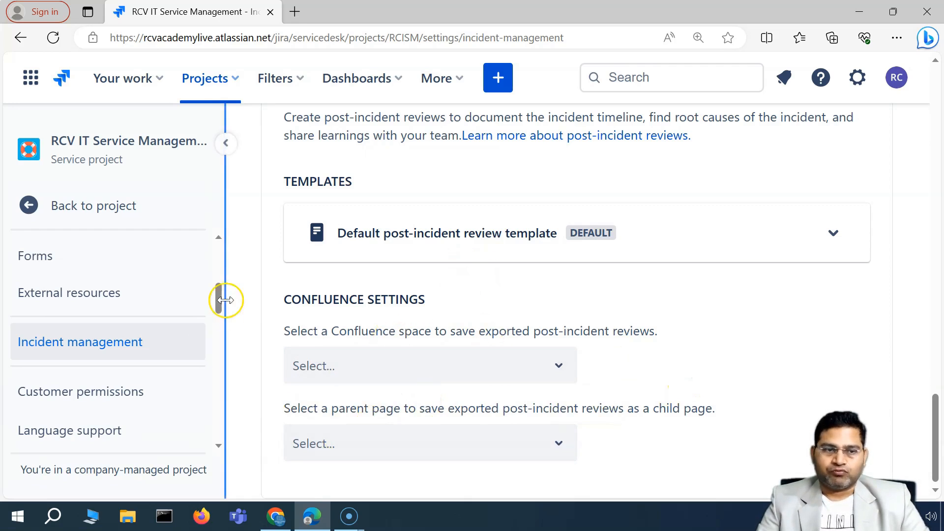
# Return to the project, reopen its settings and review the Knowledge base page with its space linking options
pyautogui.click(30, 206)
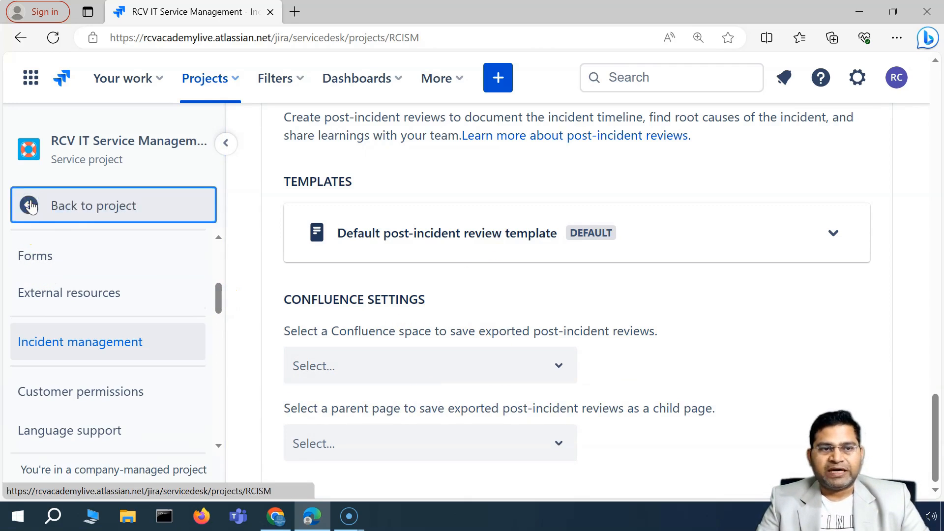
pyautogui.scroll(-5, 110, 413)
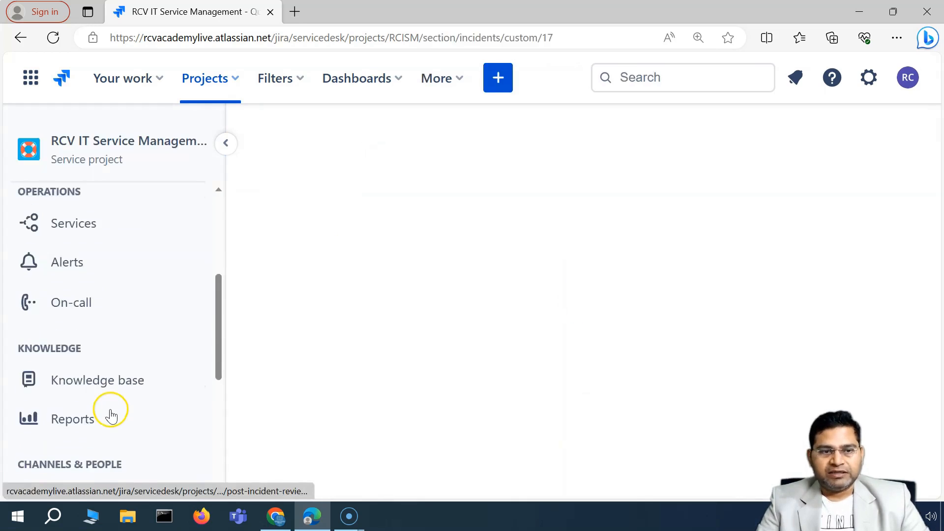
pyautogui.scroll(-5, 112, 415)
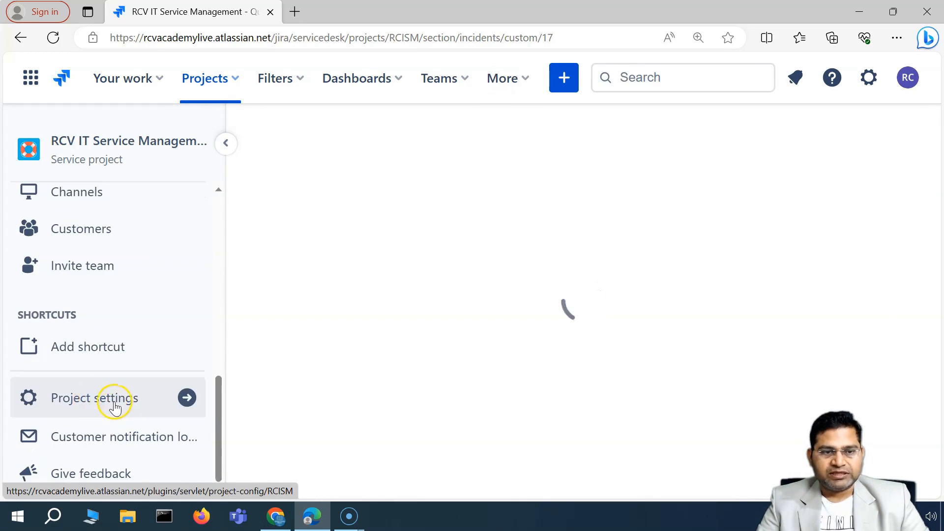
pyautogui.click(107, 396)
pyautogui.scroll(-6, 137, 386)
pyautogui.scroll(-6, 138, 386)
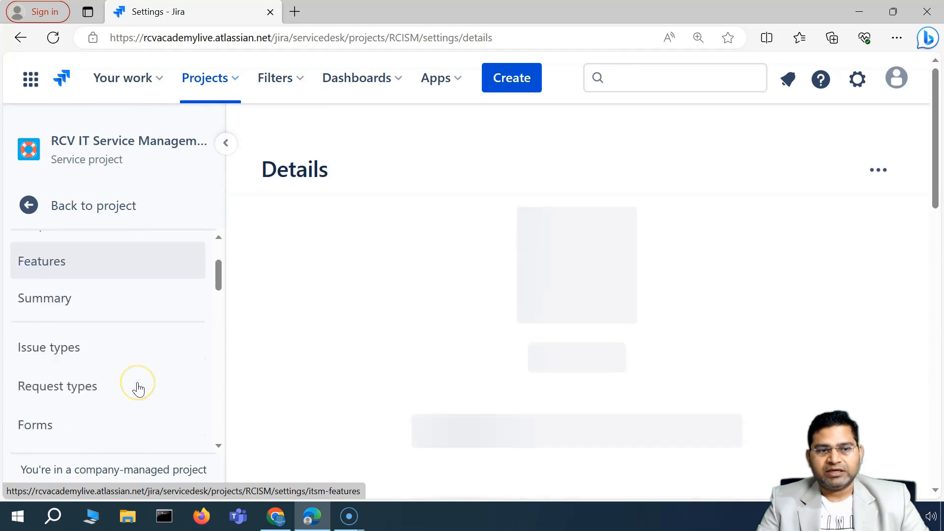
pyautogui.scroll(-5, 135, 387)
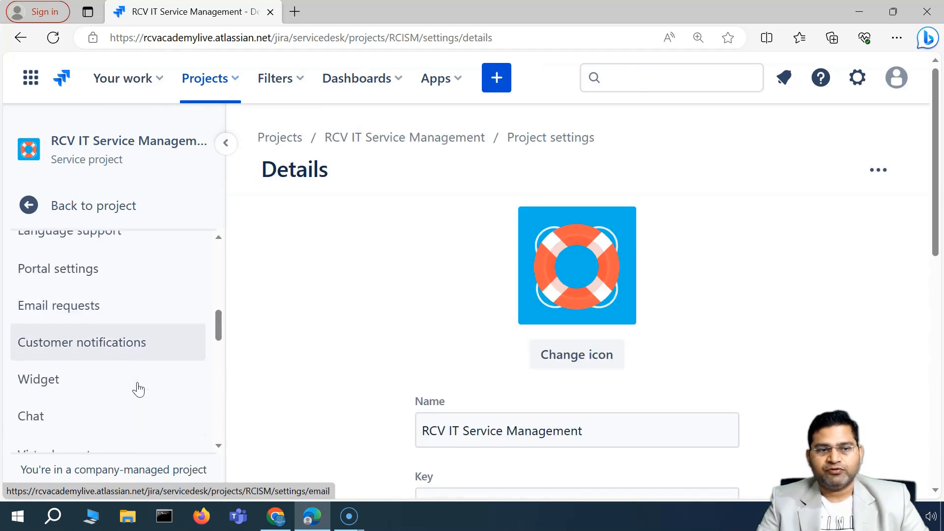
pyautogui.click(112, 385)
pyautogui.scroll(-10, 112, 385)
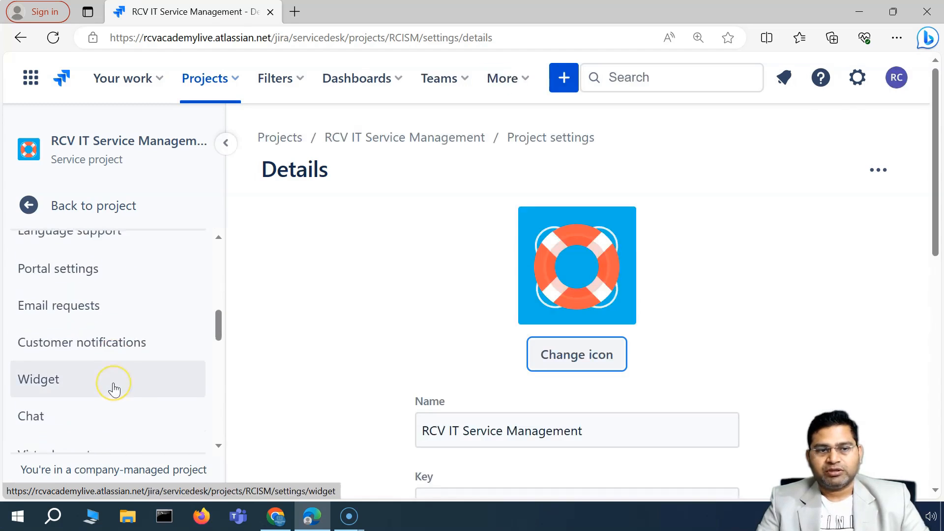
pyautogui.click(99, 299)
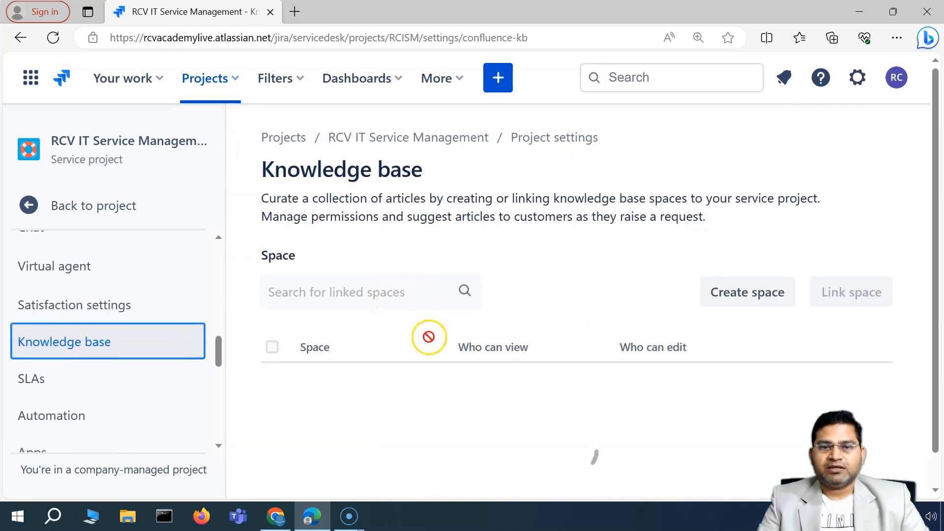
pyautogui.scroll(-3, 615, 306)
pyautogui.scroll(2, 481, 276)
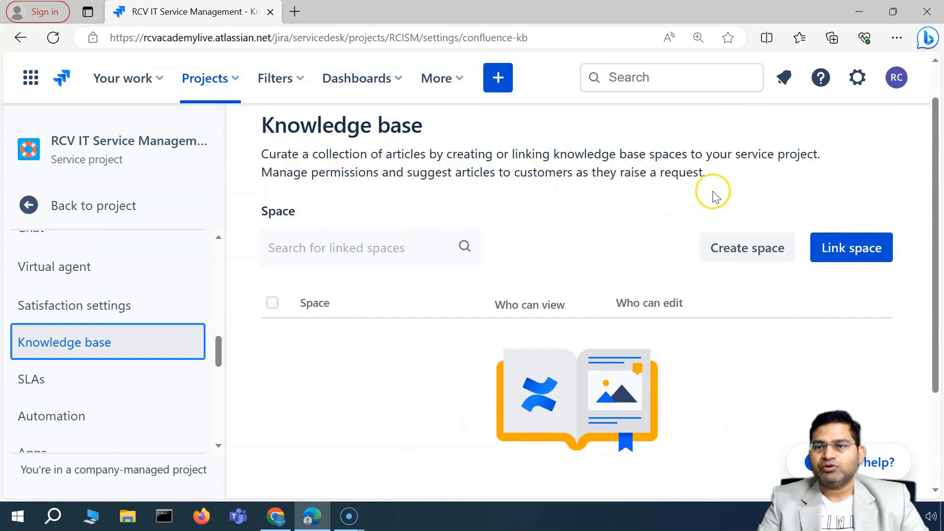
# Switch from Jira to Confluence, opening its home page in a separate browser tab
pyautogui.click(31, 77)
pyautogui.click(34, 80)
pyautogui.click(35, 80)
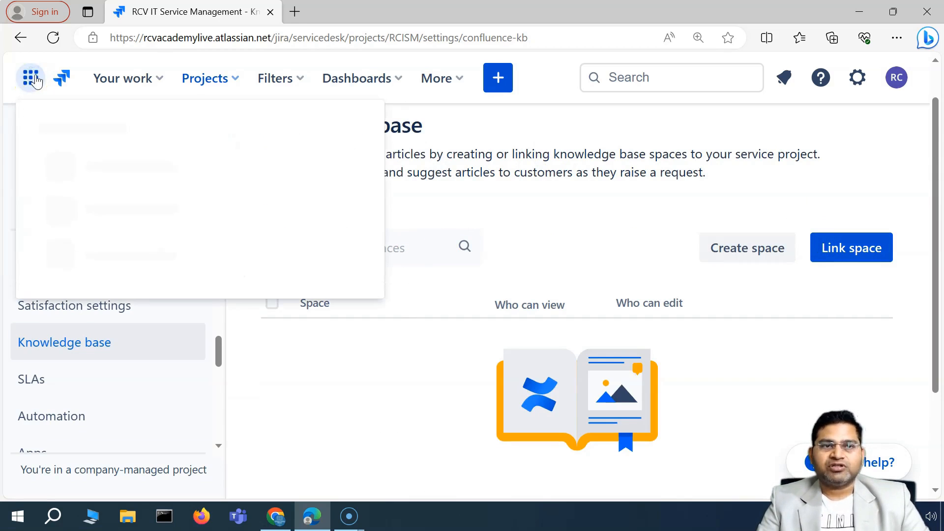
pyautogui.click(116, 313)
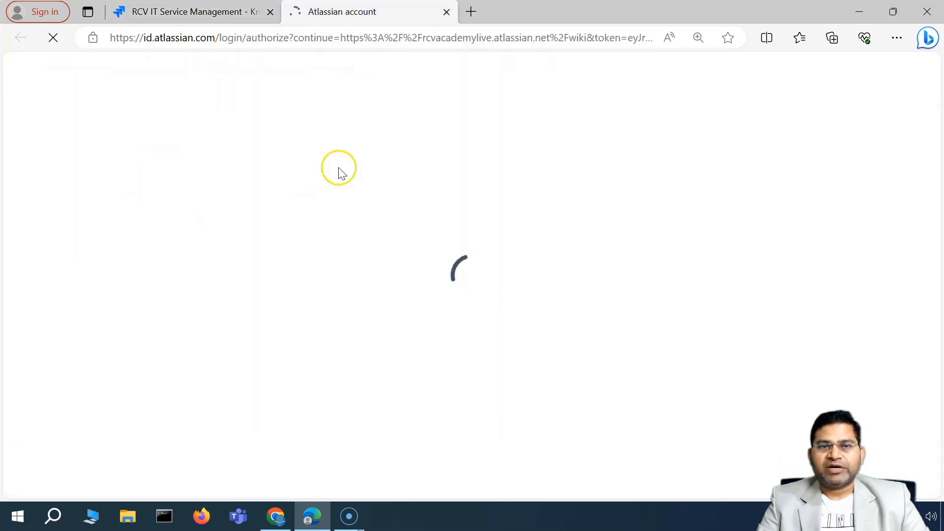
pyautogui.click(224, 13)
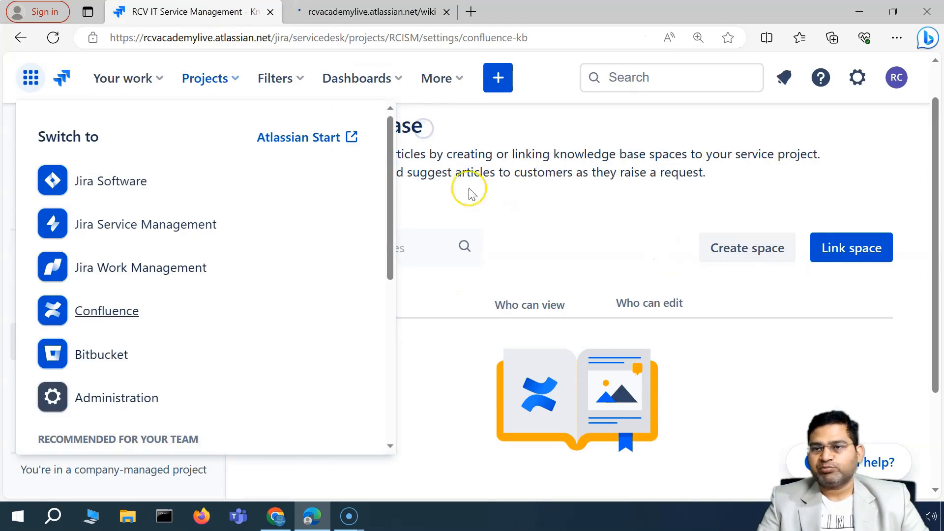
pyautogui.click(390, 12)
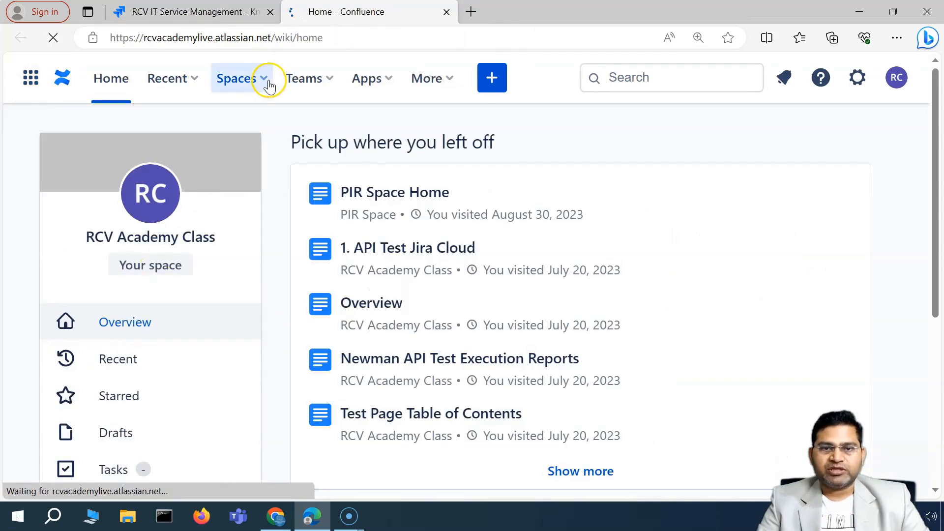
pyautogui.click(270, 85)
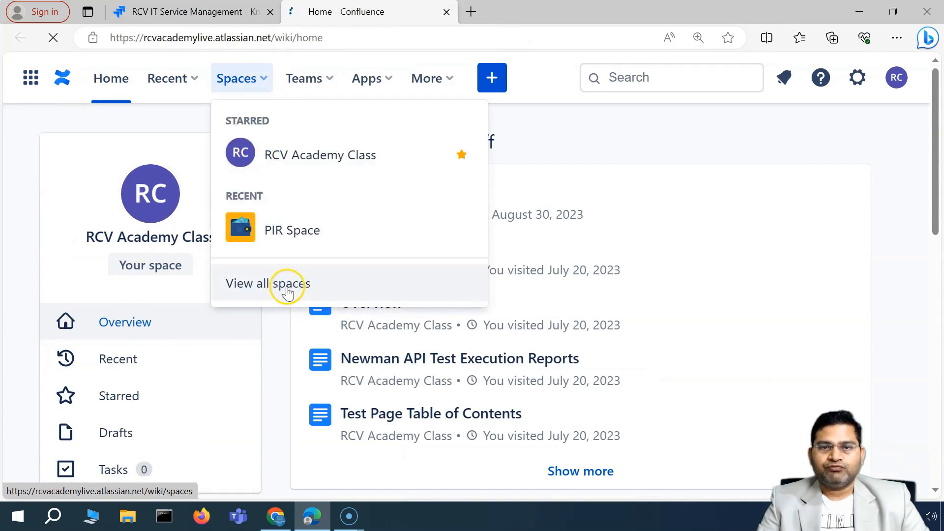
pyautogui.click(491, 78)
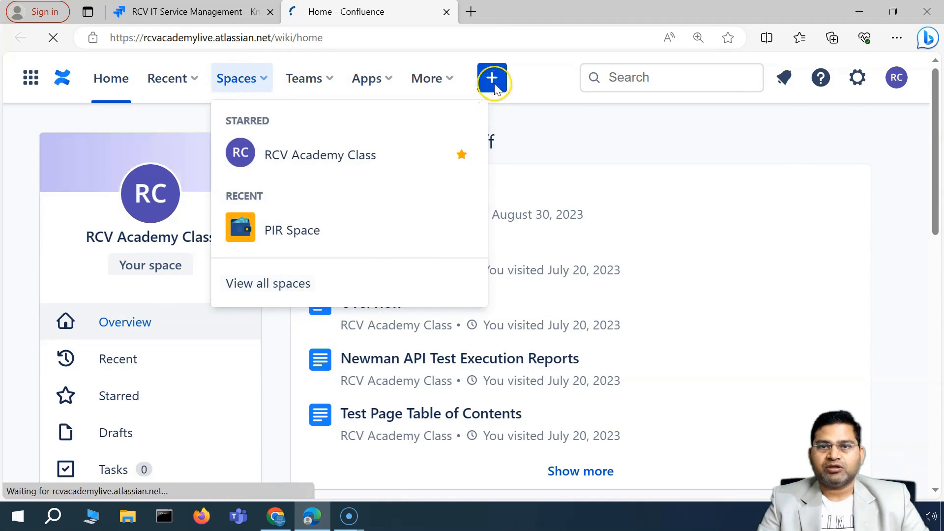
pyautogui.click(493, 114)
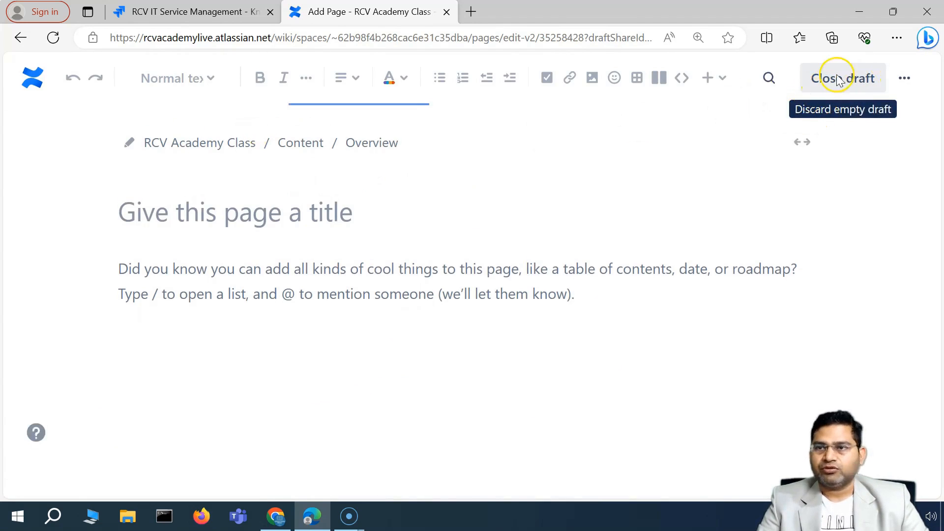
pyautogui.click(839, 79)
# Start creating a new Confluence space based on the Documentation template and continue to its details
pyautogui.click(262, 110)
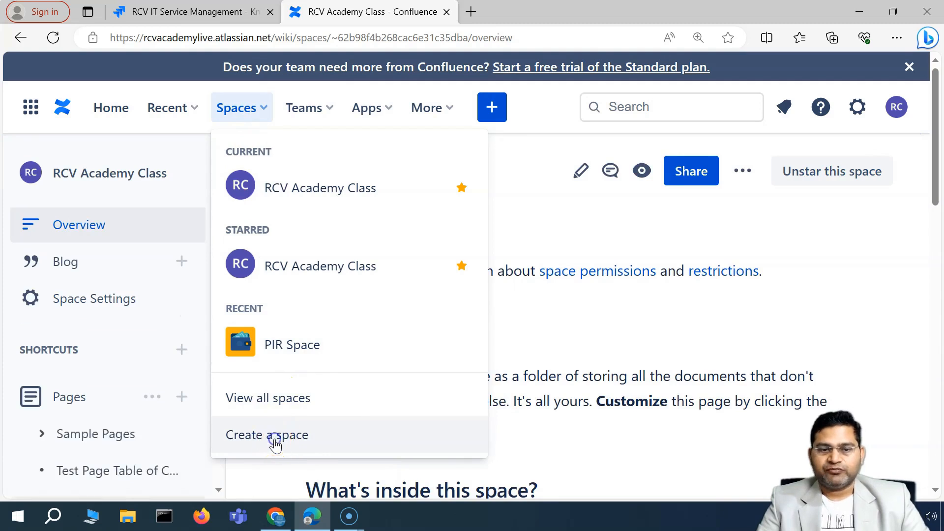
pyautogui.click(276, 442)
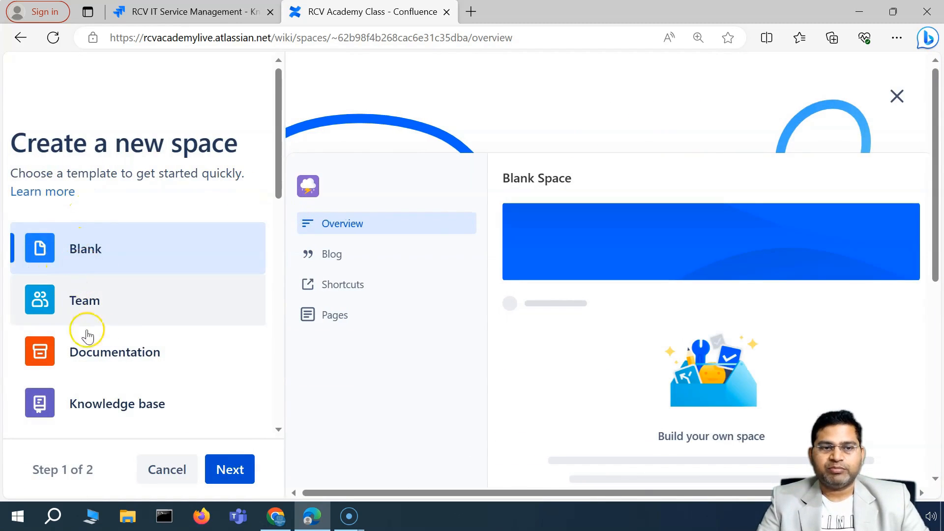
pyautogui.click(117, 360)
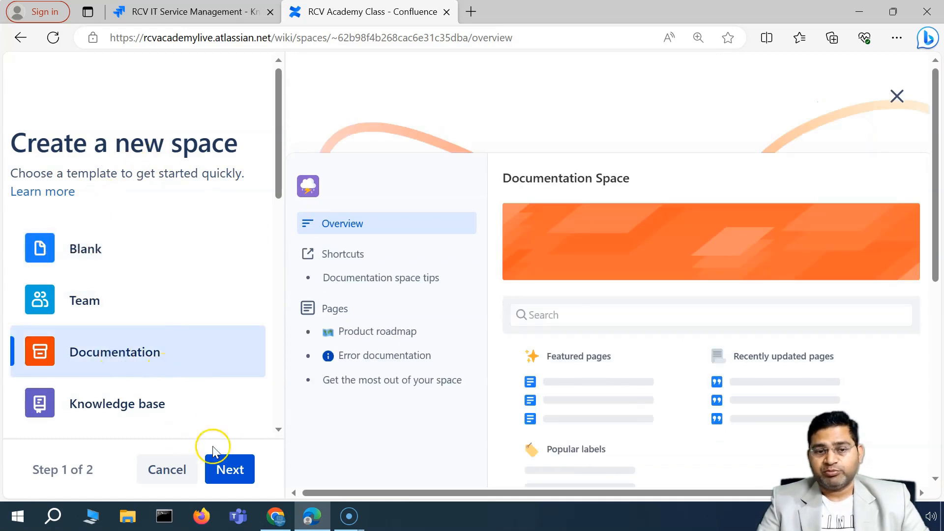
pyautogui.click(232, 468)
# Name the space "RCV PIR Space", review its additional options and create it with the key RPS
pyautogui.click(85, 372)
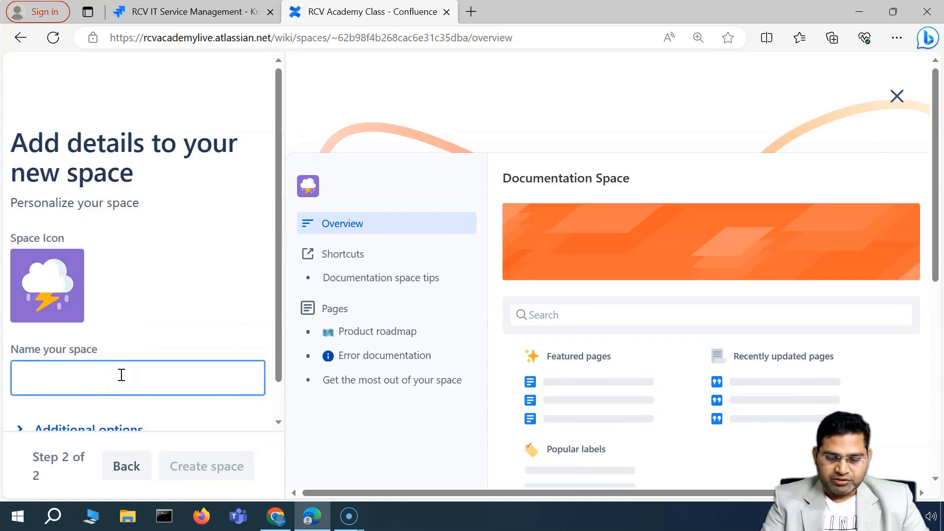
pyautogui.write('RCV PIR Space')
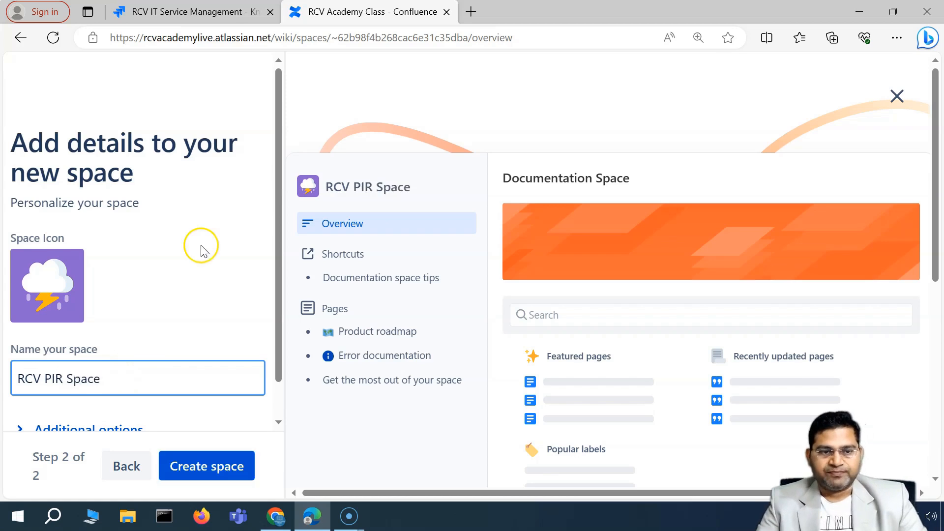
pyautogui.scroll(-1, 201, 246)
pyautogui.click(108, 392)
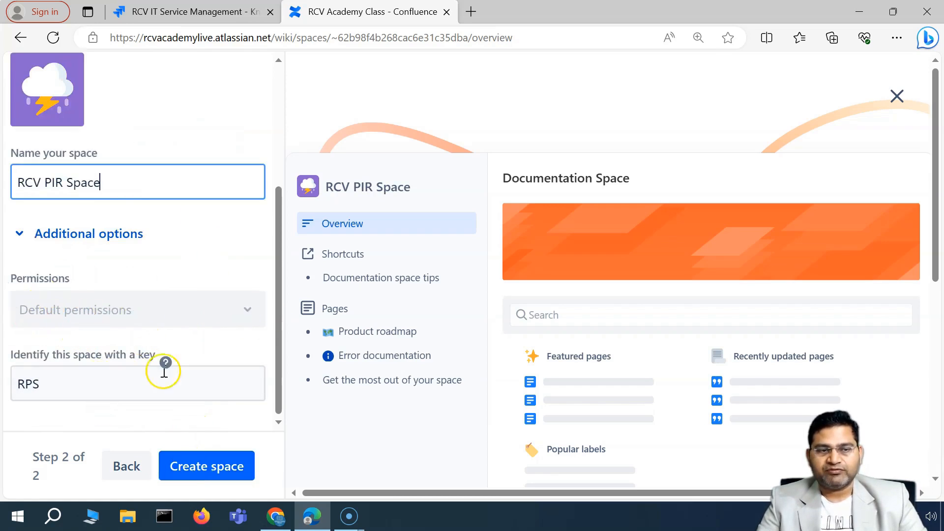
pyautogui.click(229, 472)
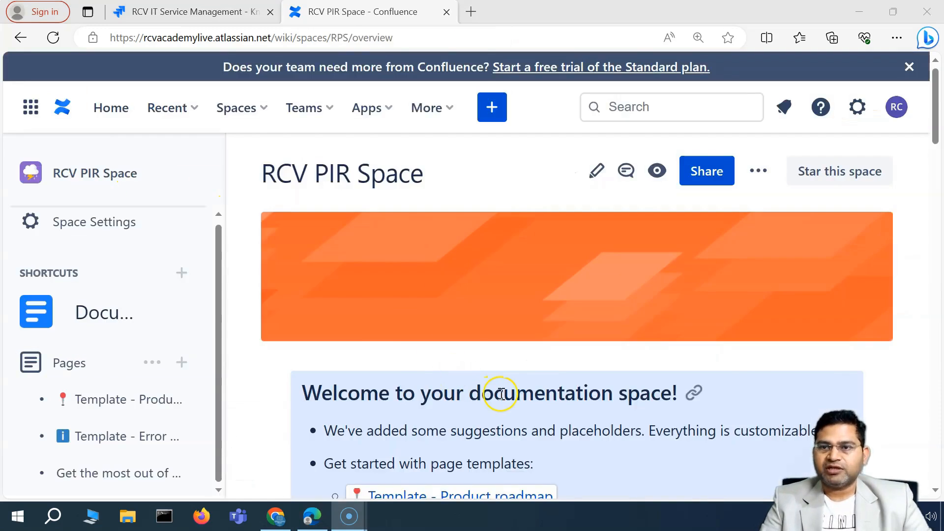
# Look over the new space's overview, open its page list and start a new page in it
pyautogui.scroll(-4, 385, 379)
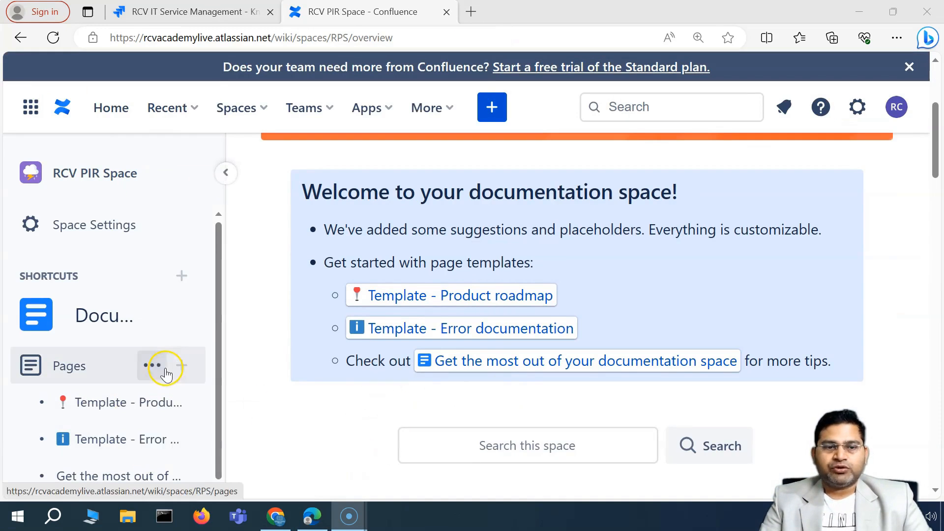
pyautogui.click(74, 372)
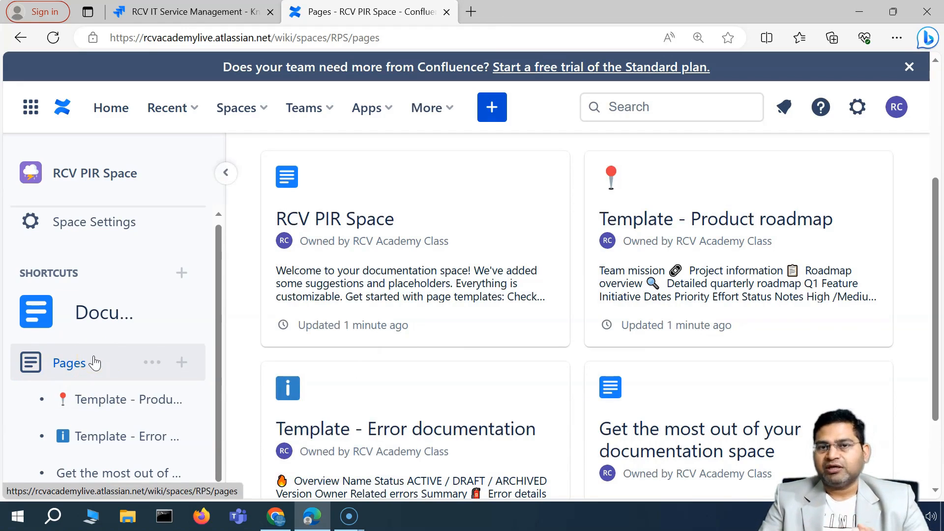
pyautogui.click(182, 362)
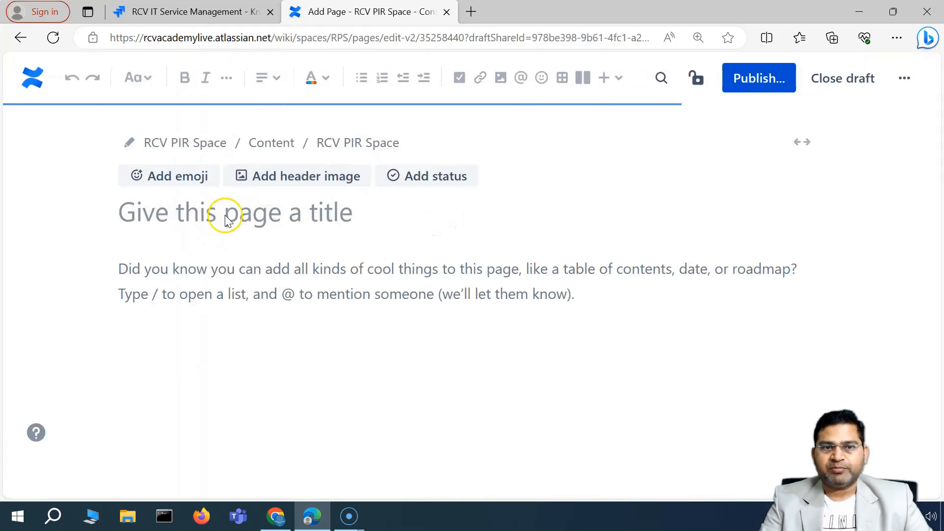
# Title the new page "PIR Parent Page" and publish it in the RCV PIR Space
pyautogui.click(181, 224)
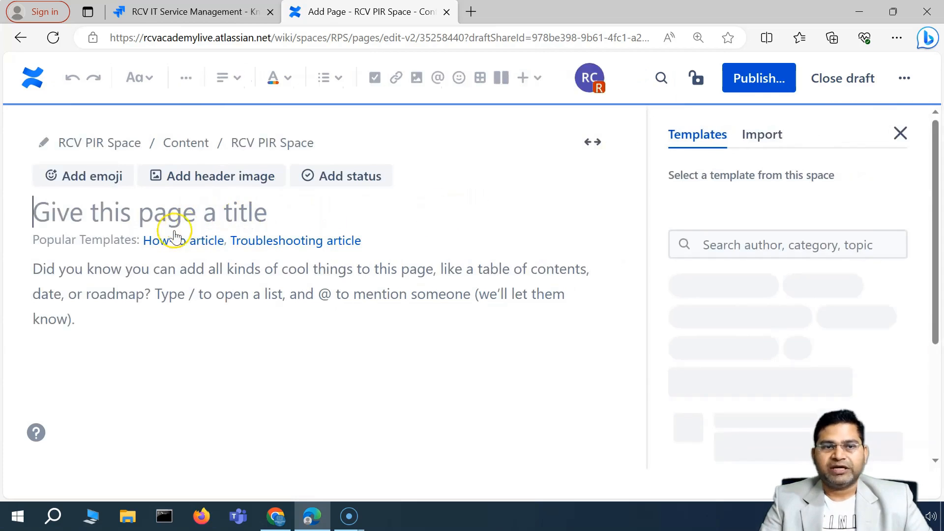
pyautogui.write('RCV ')
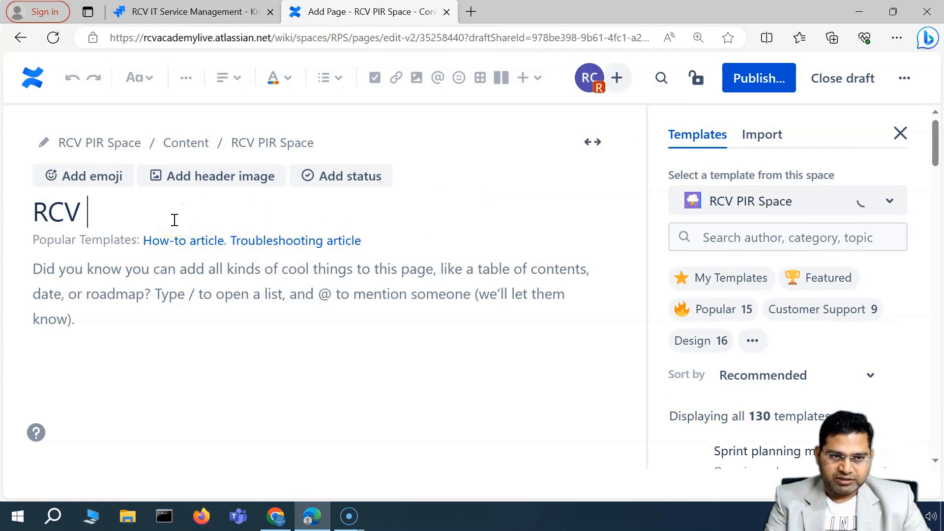
pyautogui.write('PIR Pa')
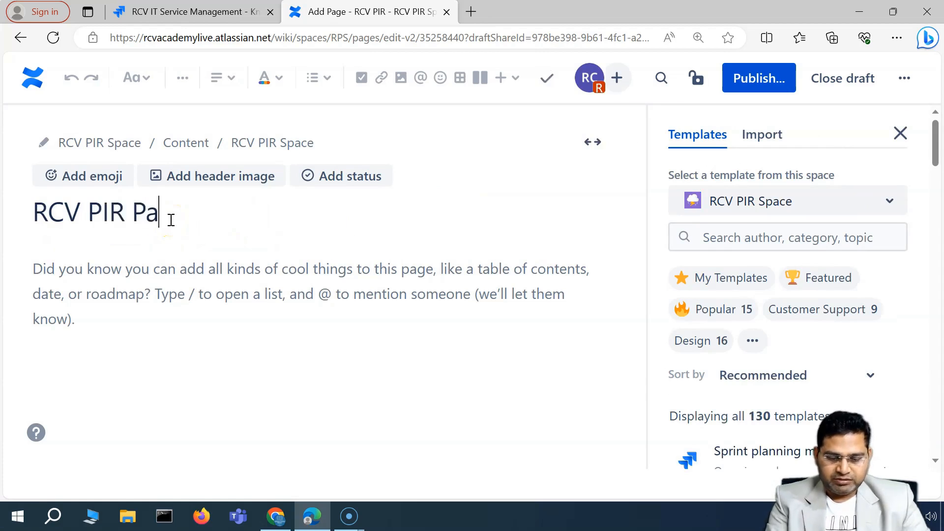
pyautogui.write('rent Page')
pyautogui.moveTo(88, 215); pyautogui.dragTo(23, 215)
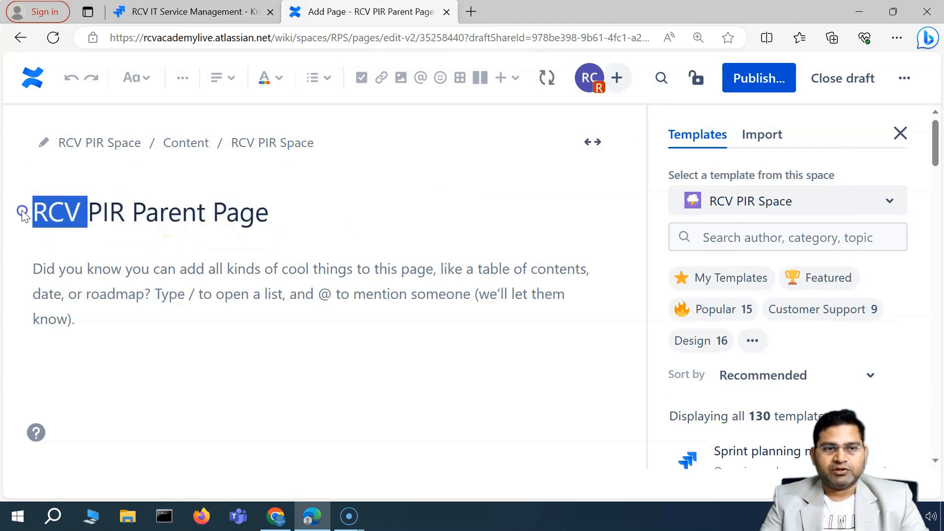
pyautogui.press('BackSpace')
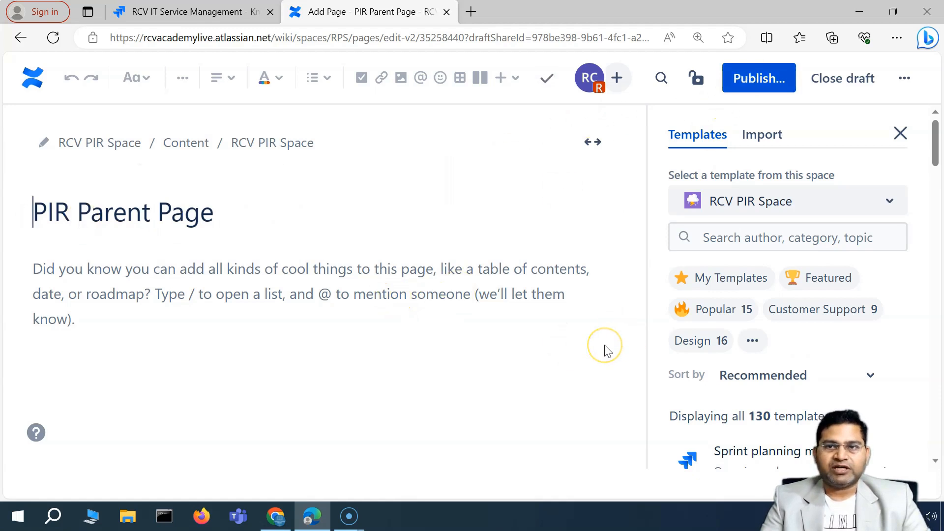
pyautogui.click(770, 78)
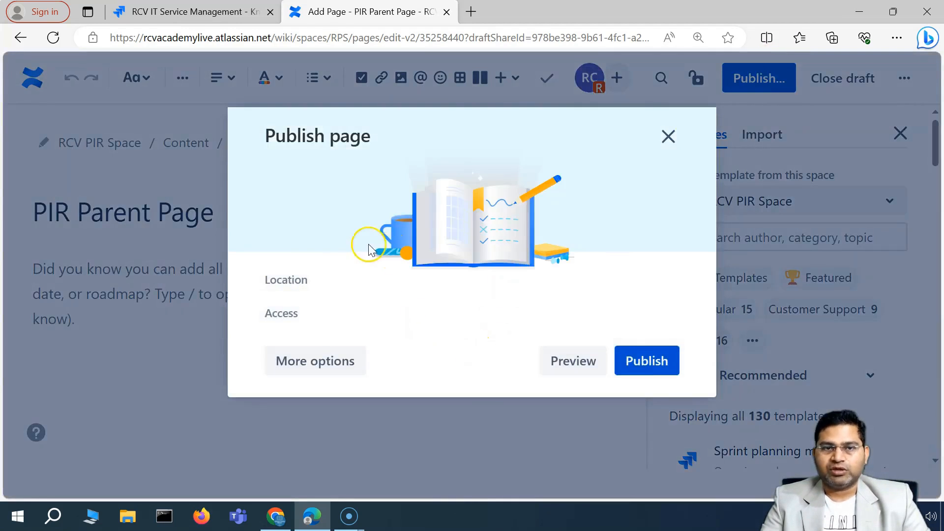
pyautogui.click(647, 435)
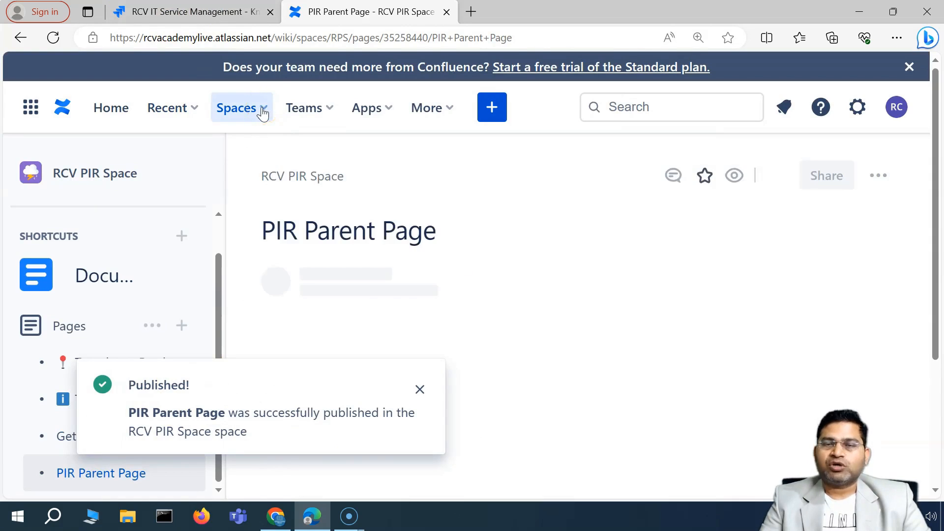
# Return to the Jira project's Knowledge base settings, start linking a space and browse the available spaces
pyautogui.click(210, 14)
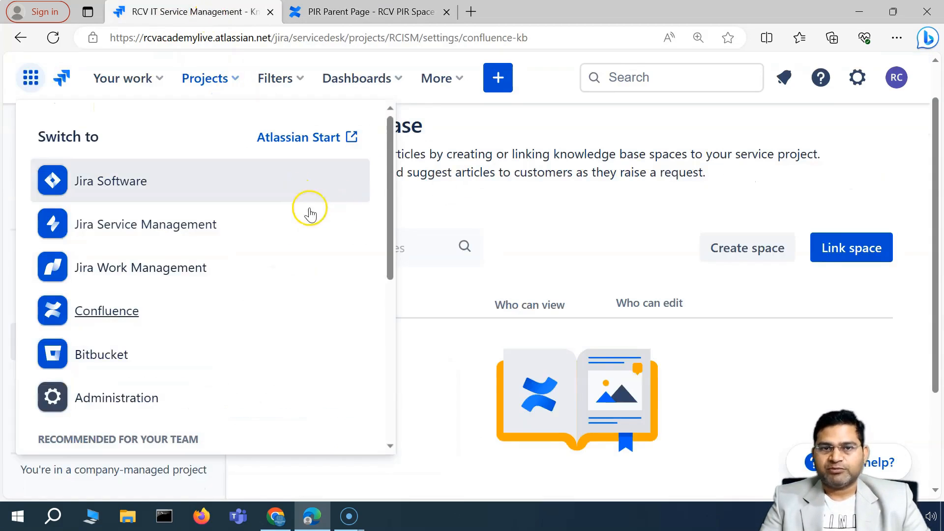
pyautogui.click(479, 208)
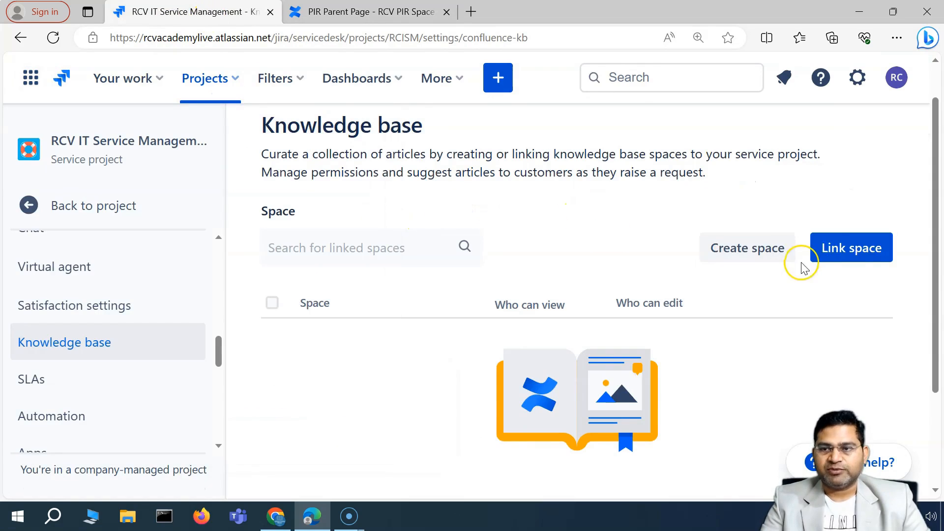
pyautogui.click(861, 257)
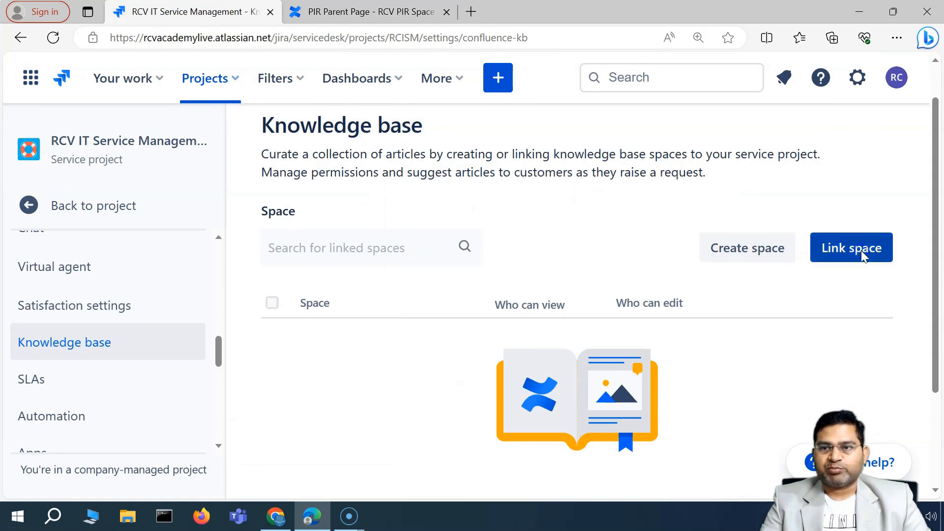
pyautogui.click(622, 290)
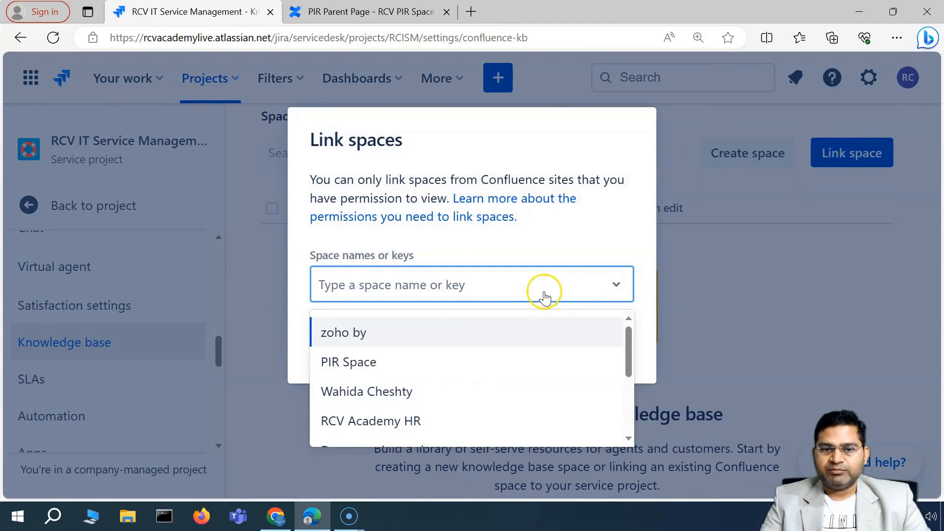
pyautogui.scroll(-5, 492, 397)
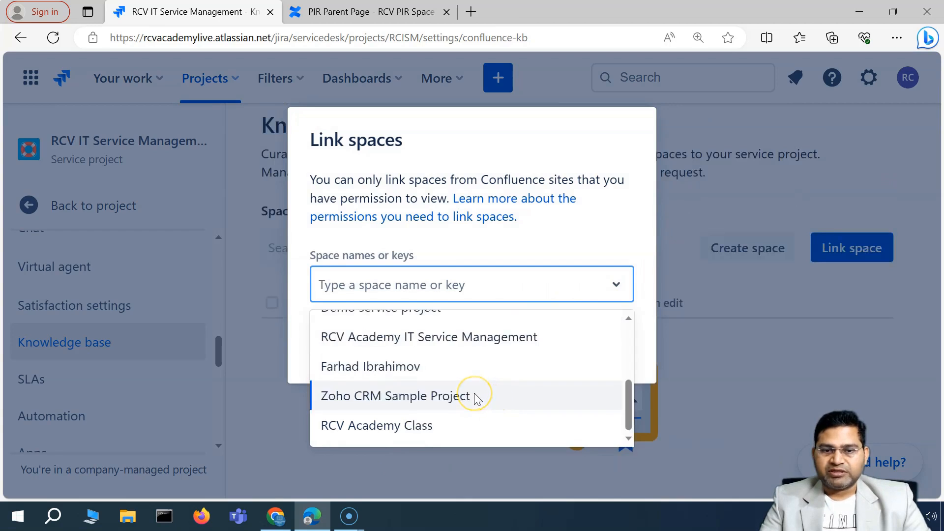
pyautogui.scroll(3, 470, 421)
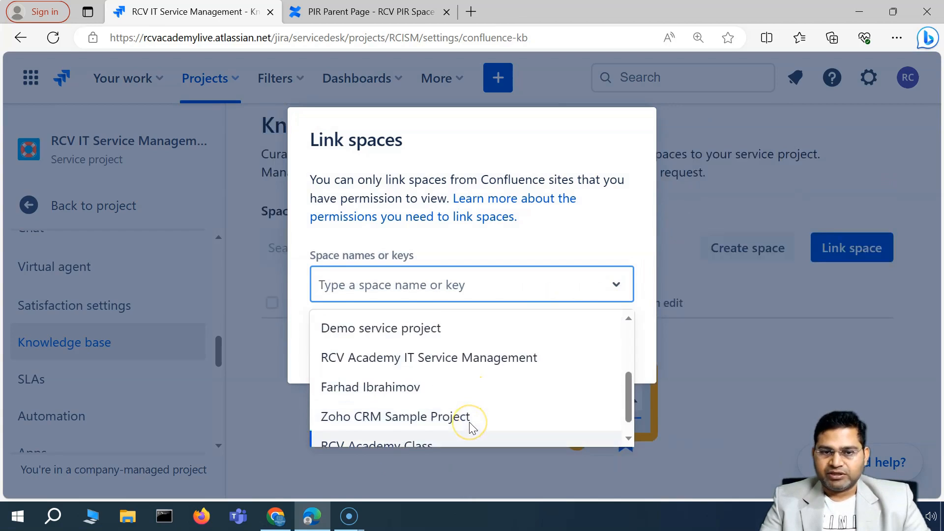
# Try to find the RCV PIR Space among the linkable spaces by its name and its key
pyautogui.write('RCV')
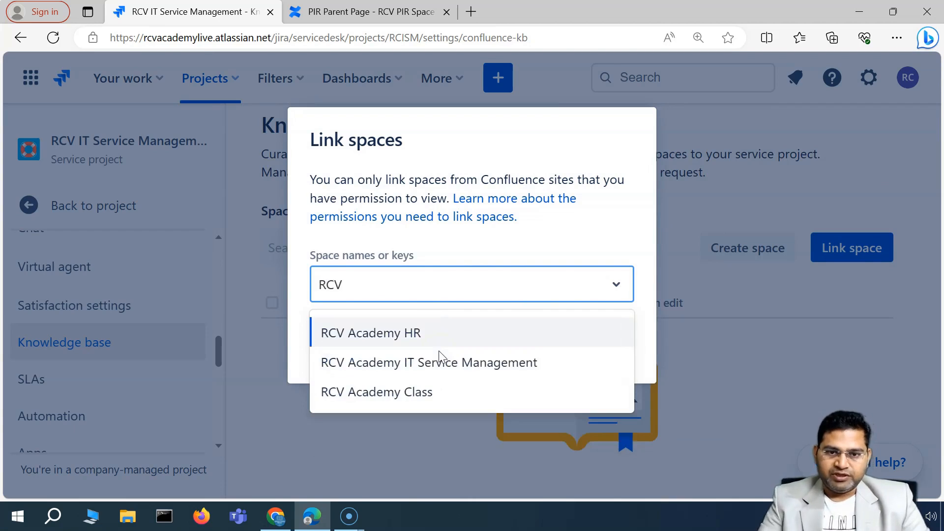
pyautogui.press('BackSpace')
pyautogui.press('BackSpace')
pyautogui.press('BackSpace')
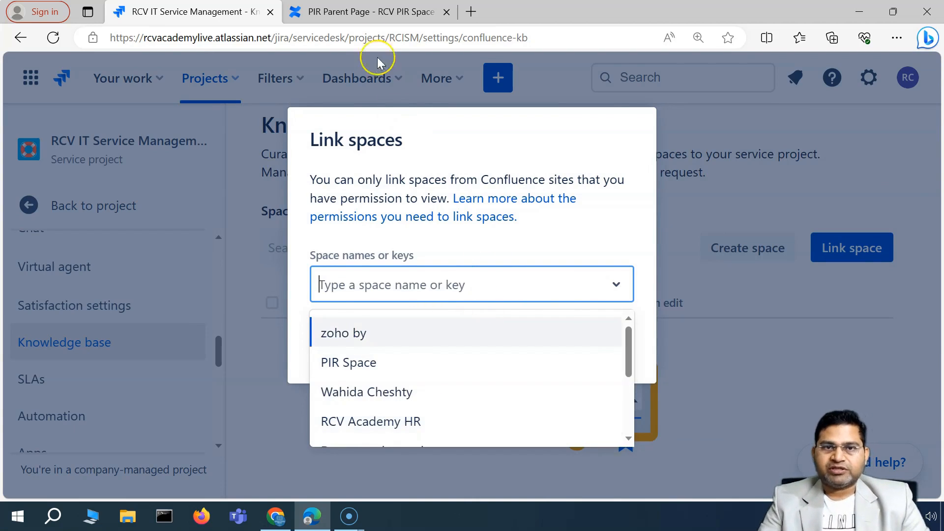
pyautogui.click(364, 12)
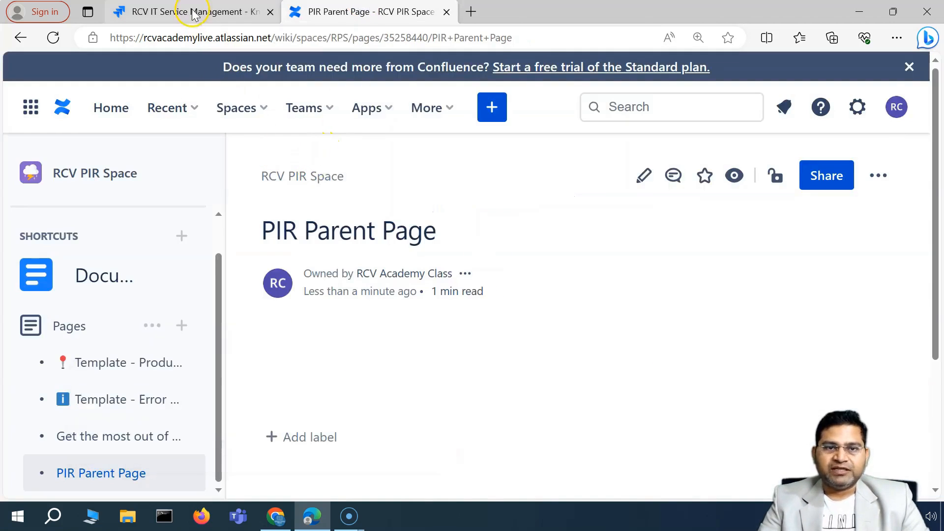
pyautogui.click(193, 13)
pyautogui.write('RPS')
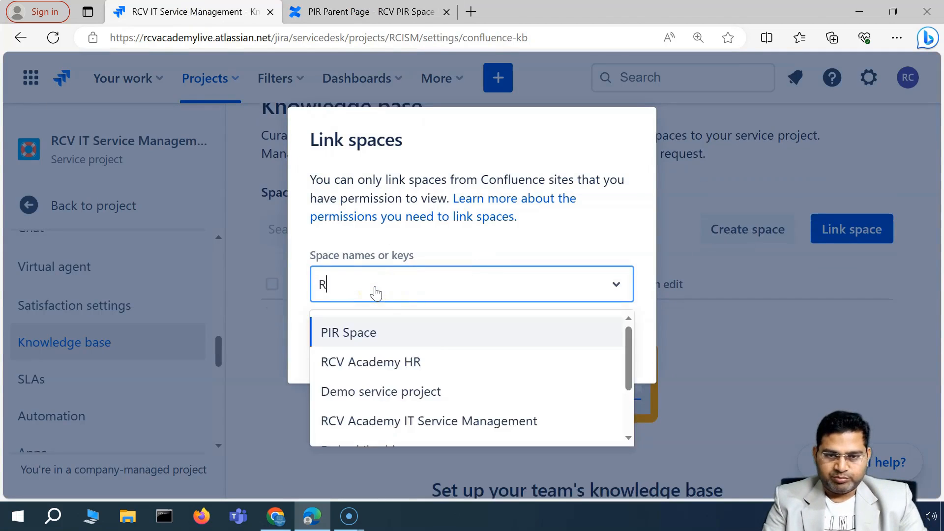
pyautogui.press('BackSpace')
pyautogui.press('BackSpace')
pyautogui.press('BackSpace')
pyautogui.click(716, 199)
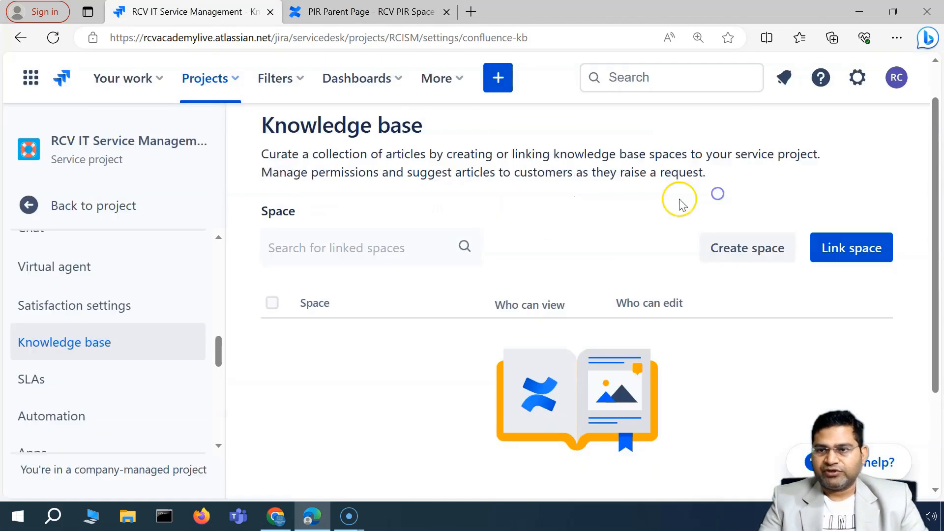
# Reload the Knowledge base settings, link the RCV PIR Space to the project and review the article suggestion settings
pyautogui.click(445, 36)
pyautogui.press('Return')
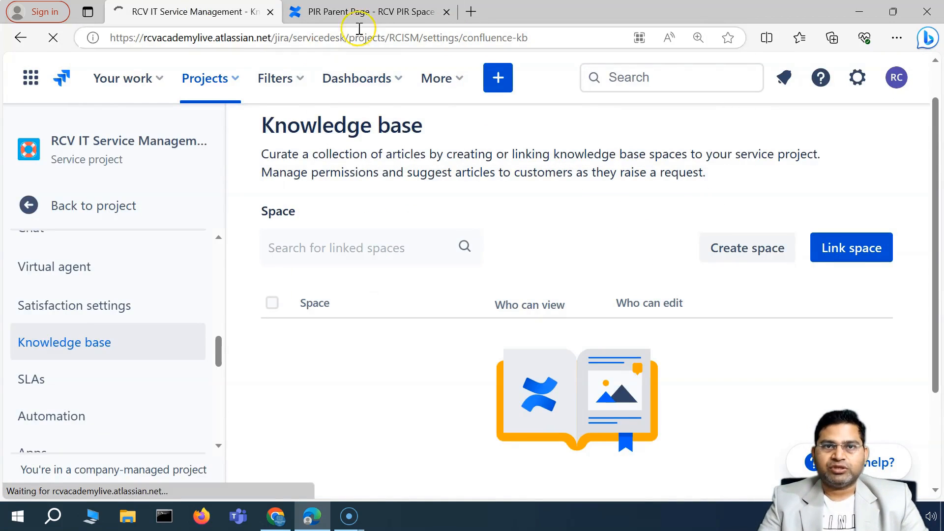
pyautogui.write('rc')
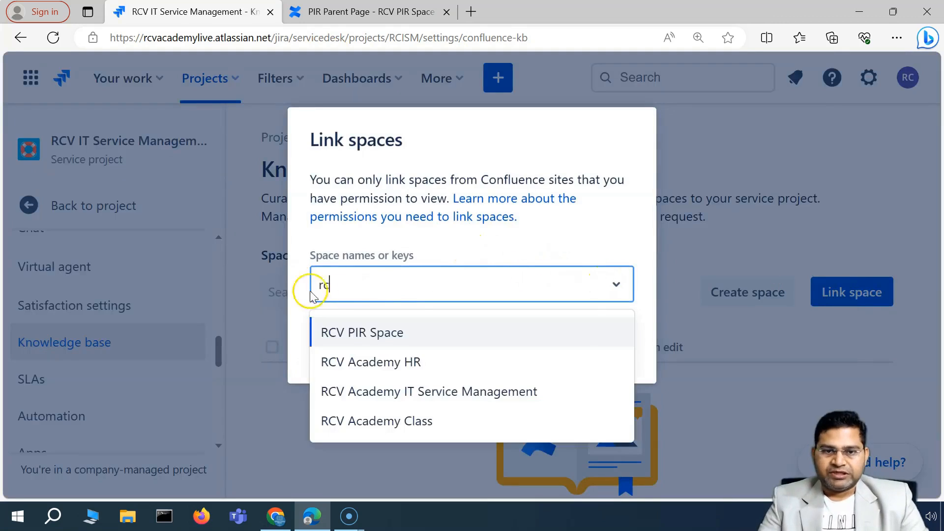
pyautogui.click(387, 333)
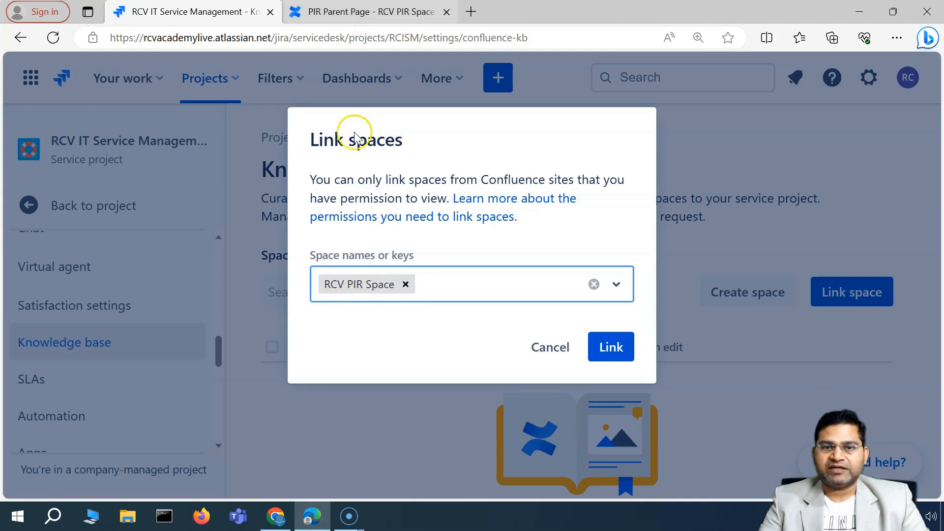
pyautogui.click(612, 352)
pyautogui.scroll(-3, 483, 325)
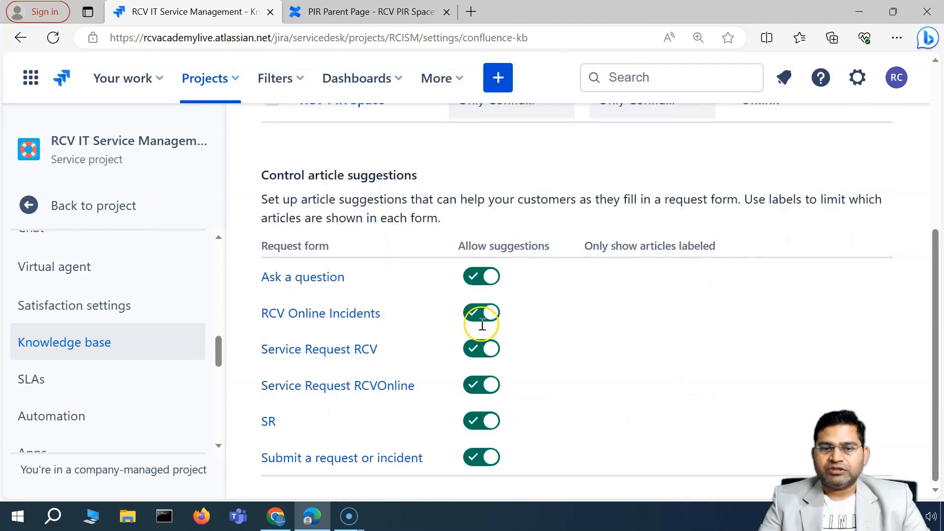
pyautogui.scroll(5, 482, 325)
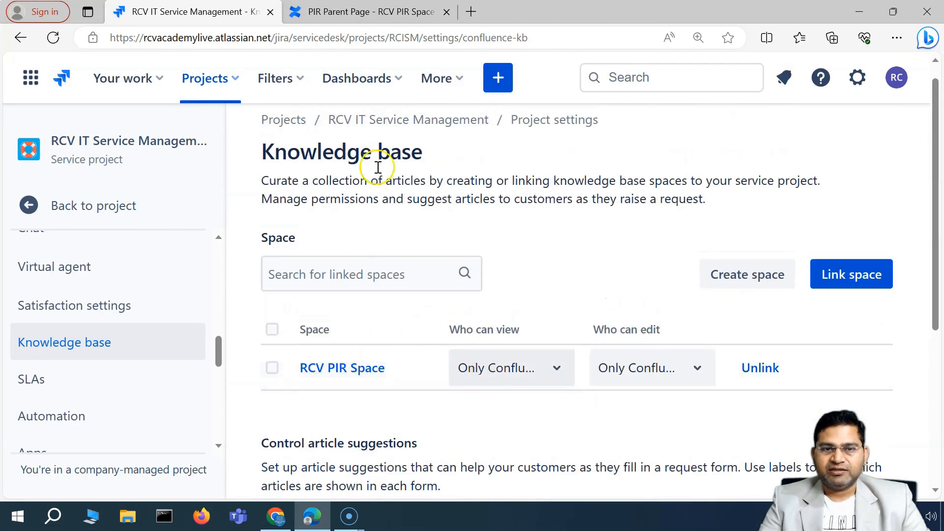
# Let all logged-in users view the linked RCV PIR Space and service project users edit it
pyautogui.scroll(-1, 492, 359)
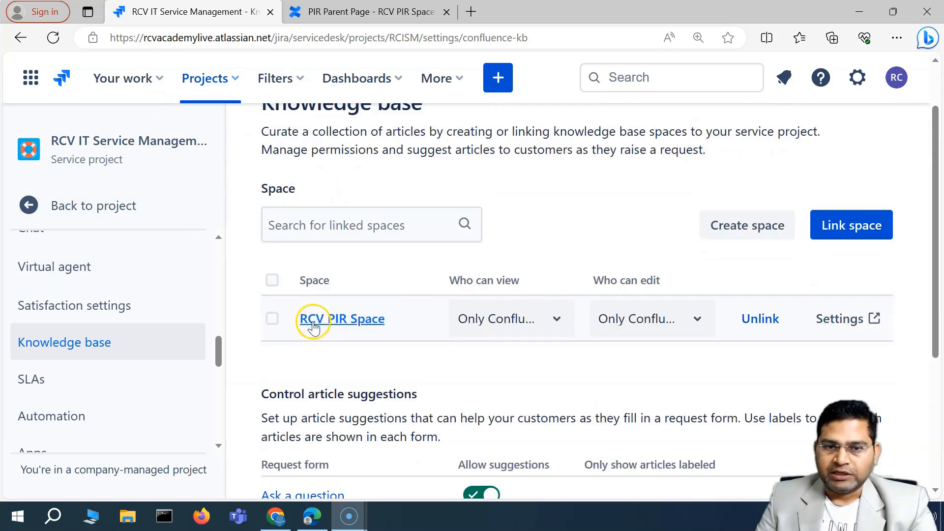
pyautogui.click(226, 143)
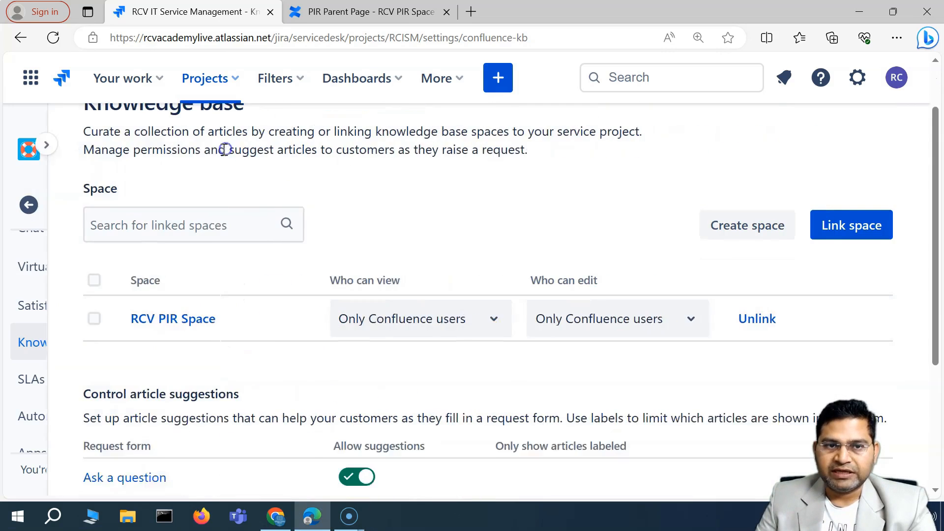
pyautogui.scroll(1, 384, 350)
pyautogui.scroll(-2, 380, 253)
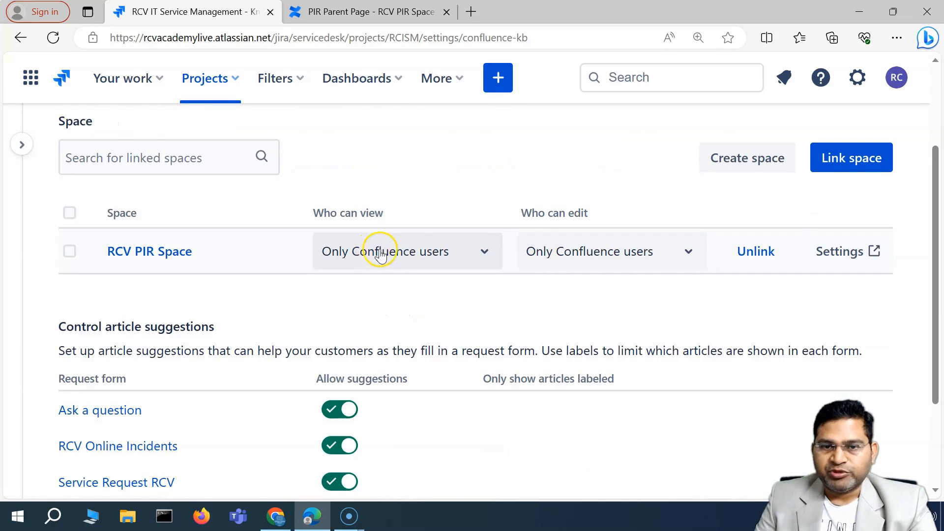
pyautogui.click(409, 253)
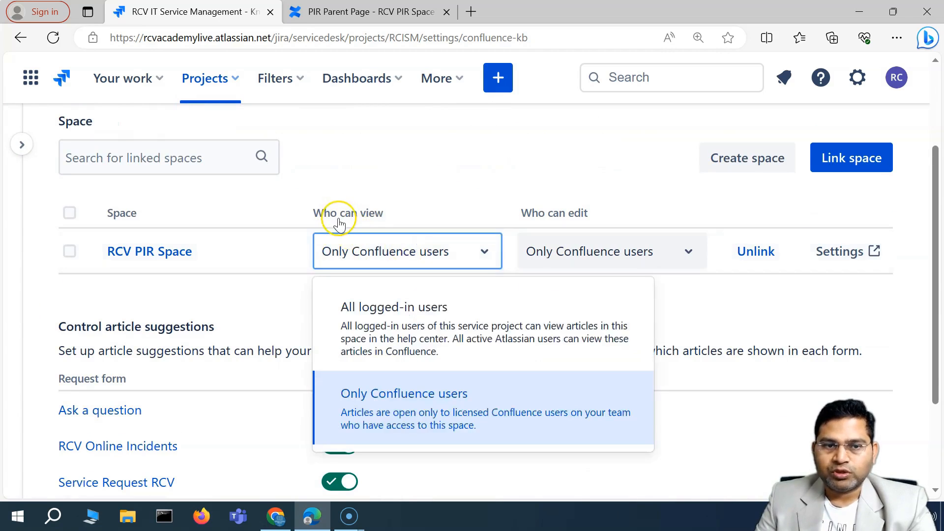
pyautogui.click(415, 341)
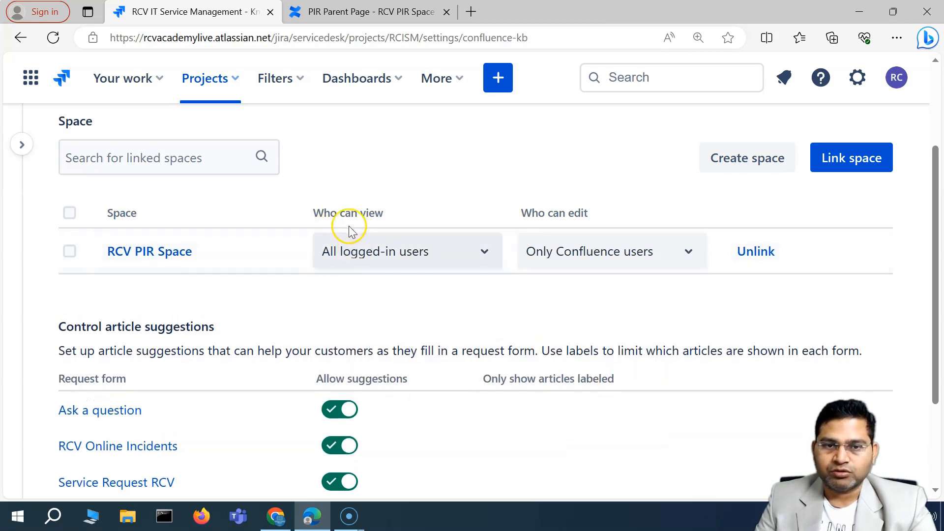
pyautogui.click(595, 253)
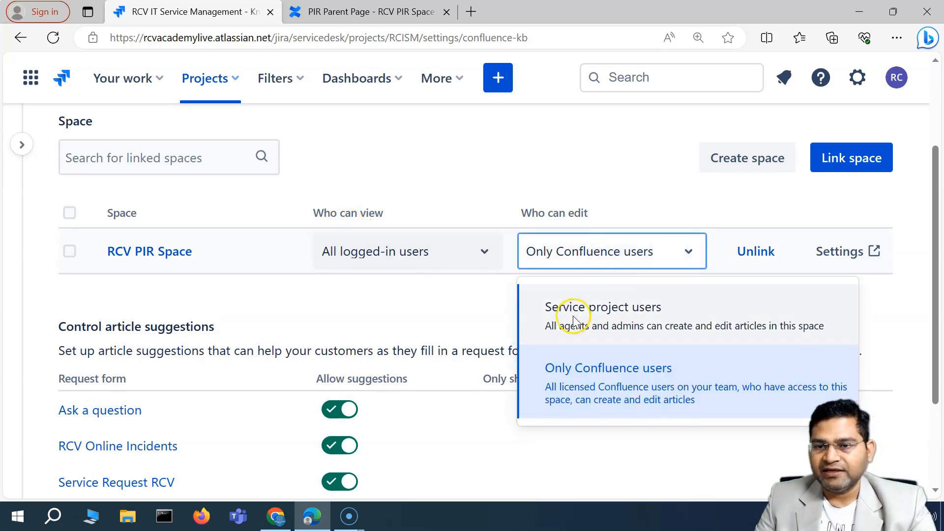
pyautogui.click(590, 312)
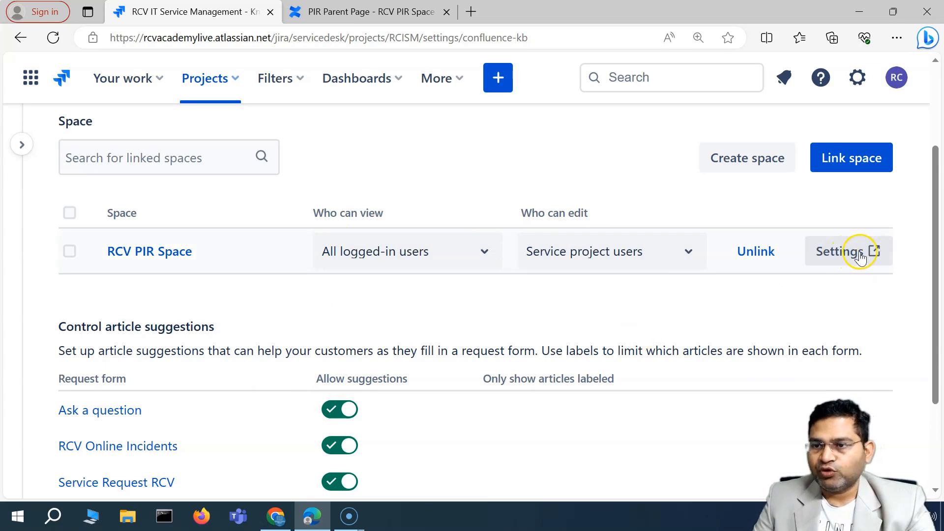
# Open the linked space's settings in Confluence and review its space permissions
pyautogui.click(845, 257)
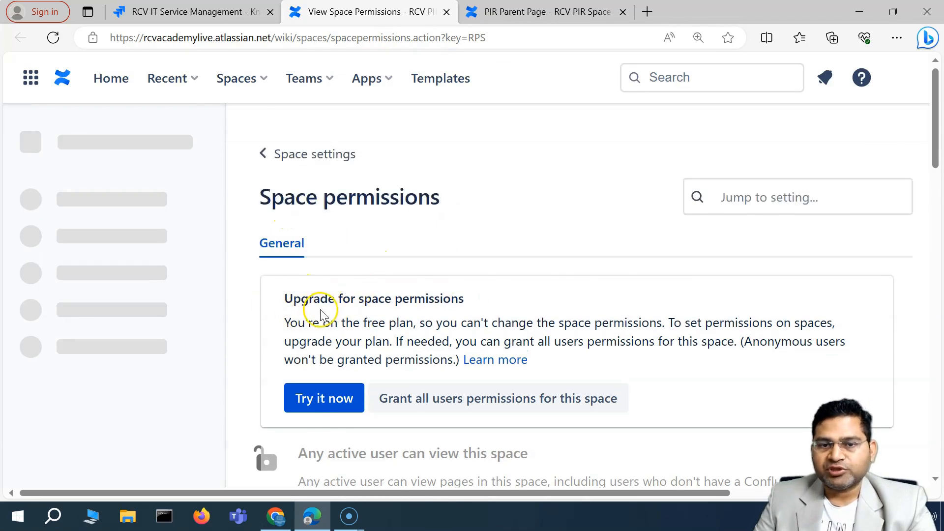
pyautogui.scroll(-3, 320, 311)
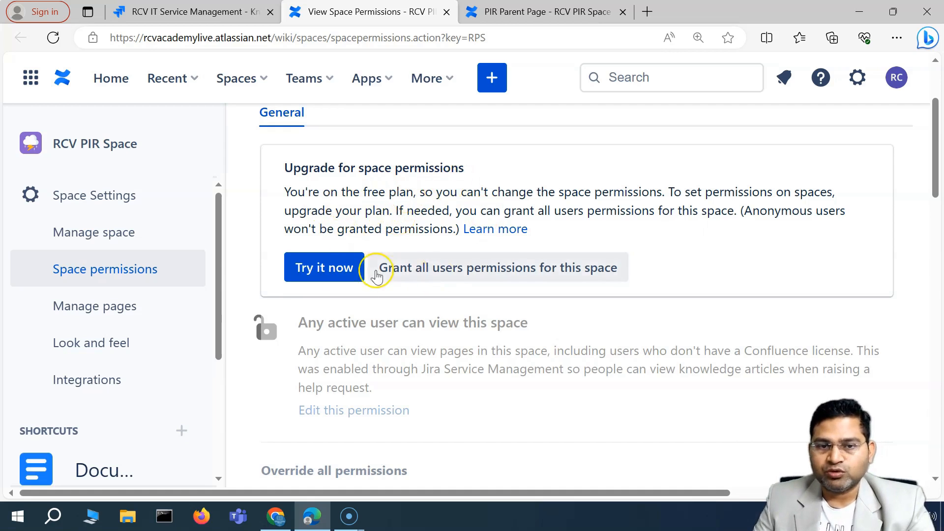
# Grant all users permissions for the RCV PIR Space and review its group, individual and anonymous permission tables
pyautogui.click(550, 268)
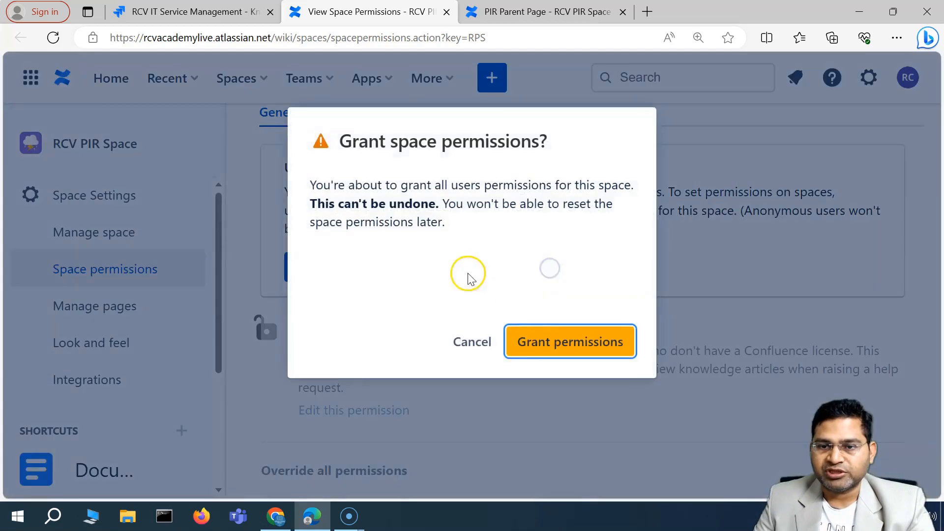
pyautogui.click(601, 352)
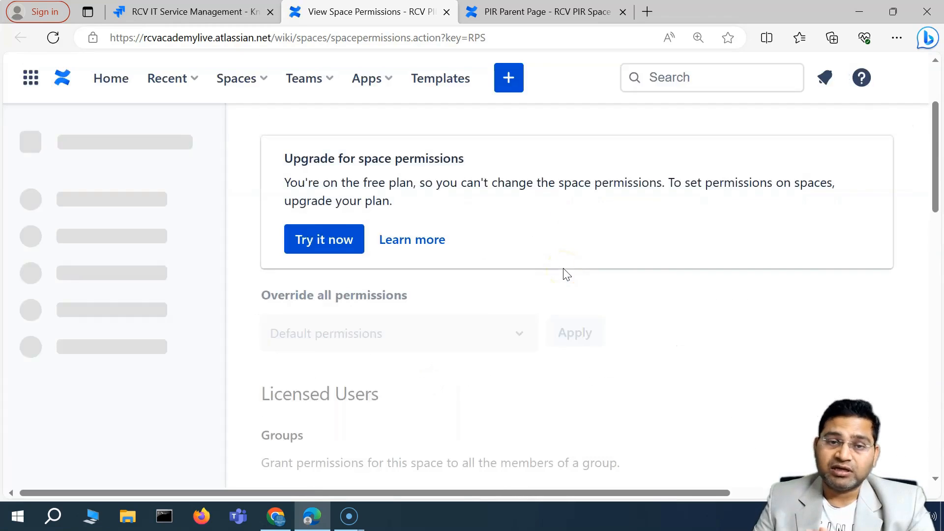
pyautogui.scroll(-10, 557, 284)
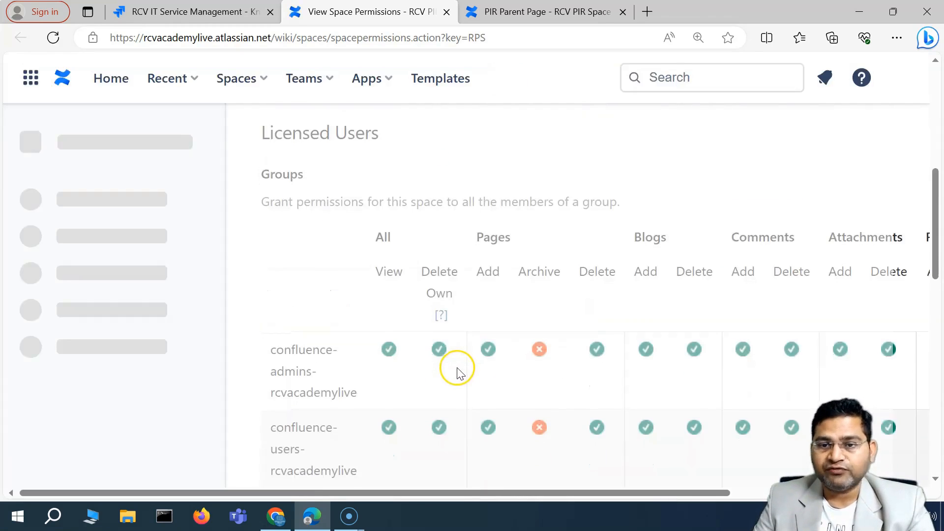
pyautogui.scroll(-8, 513, 360)
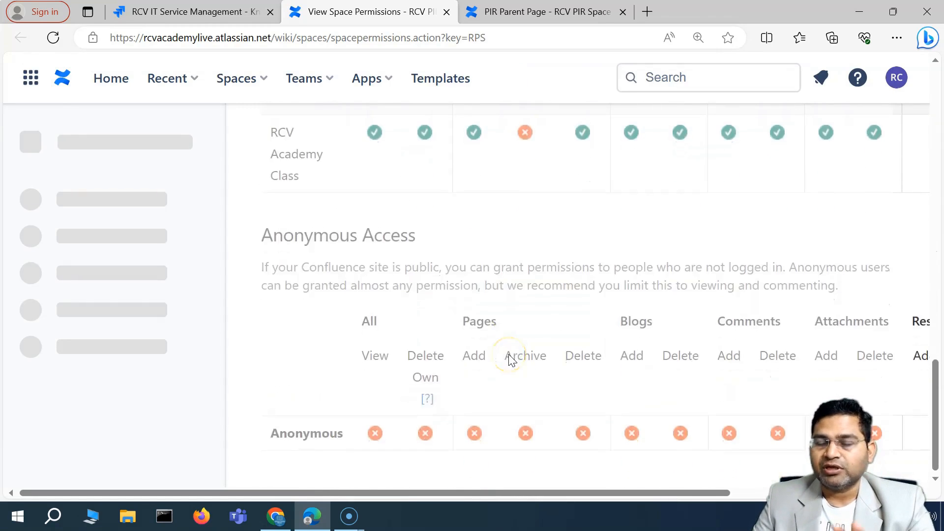
pyautogui.scroll(15, 546, 263)
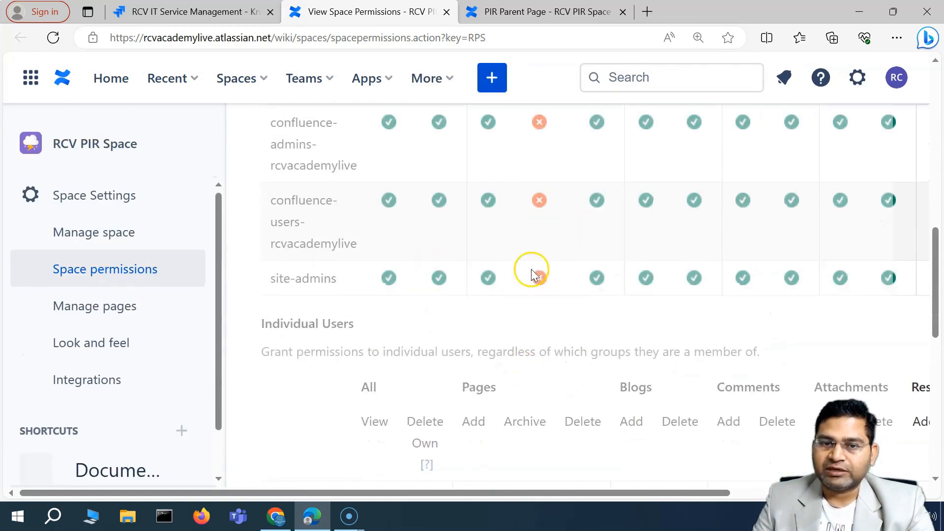
pyautogui.scroll(3, 525, 320)
pyautogui.scroll(-8, 538, 333)
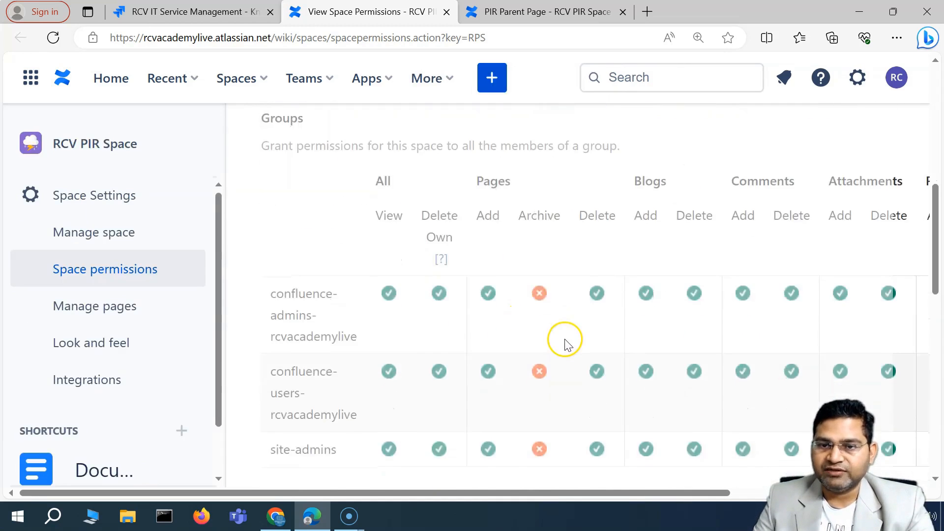
pyautogui.scroll(8, 565, 342)
# Switch back to the Jira service project and open the Incident PIR demo review among the open post-incident reviews
pyautogui.hotkey('ctrl', 'shift', 'Tab')
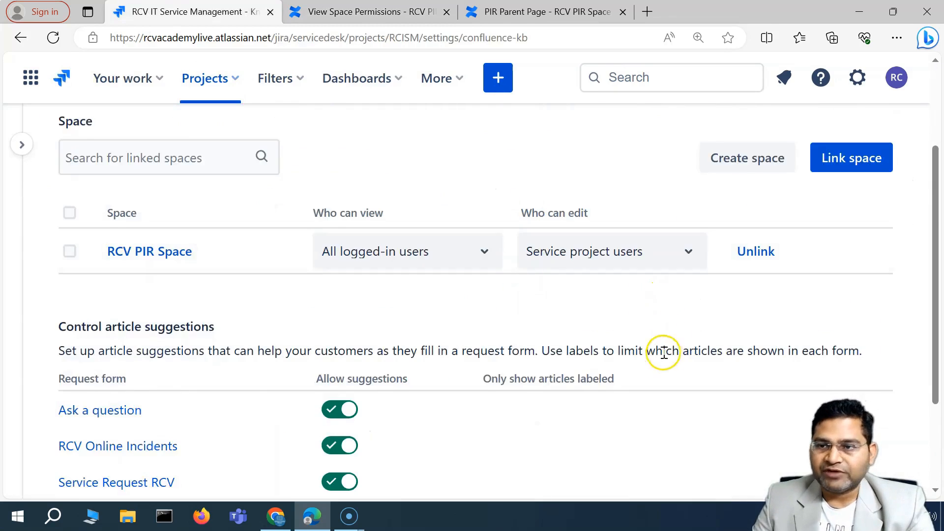
pyautogui.scroll(-3, 663, 352)
pyautogui.scroll(5, 428, 388)
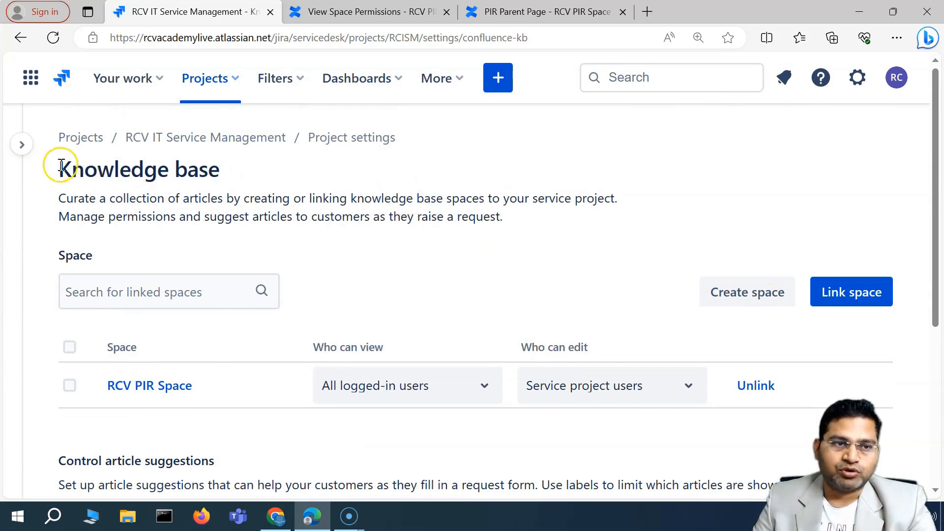
pyautogui.moveTo(18, 170)
pyautogui.click(66, 219)
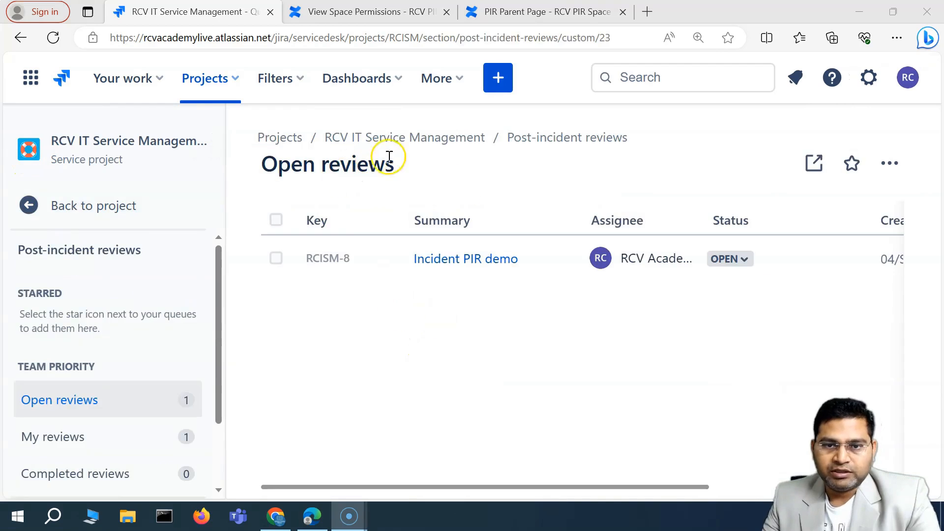
pyautogui.click(331, 262)
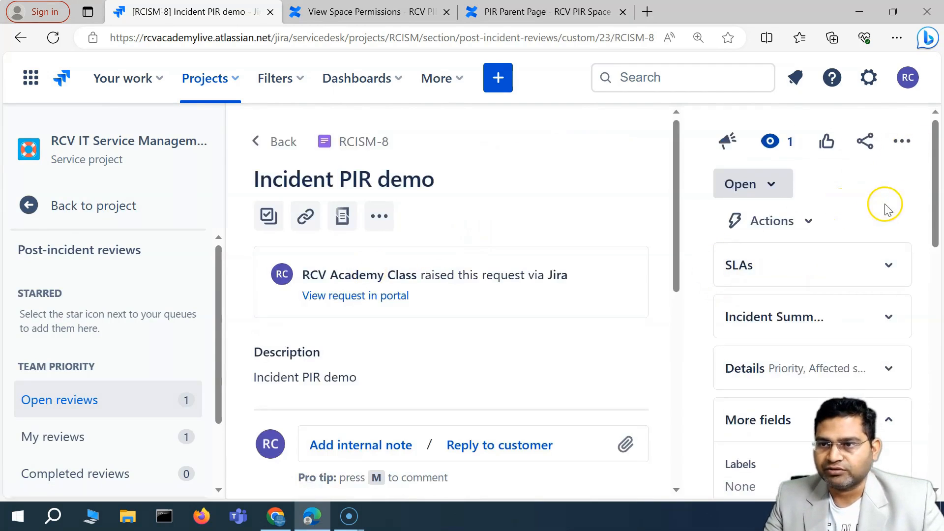
# Start a Confluence export of the Incident PIR demo review
pyautogui.click(902, 141)
pyautogui.scroll(-4, 829, 274)
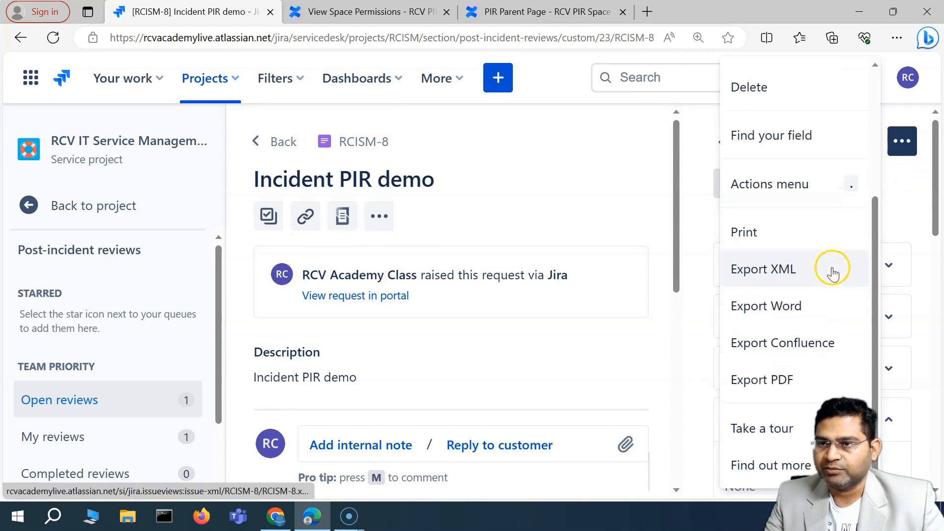
pyautogui.click(801, 343)
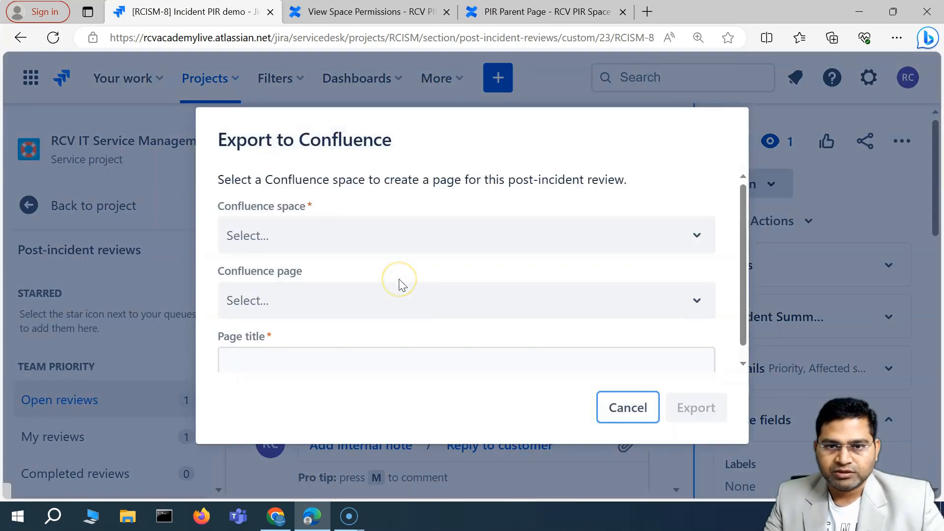
# Try to pick the destination Confluence space from the unfiltered list of spaces
pyautogui.click(698, 236)
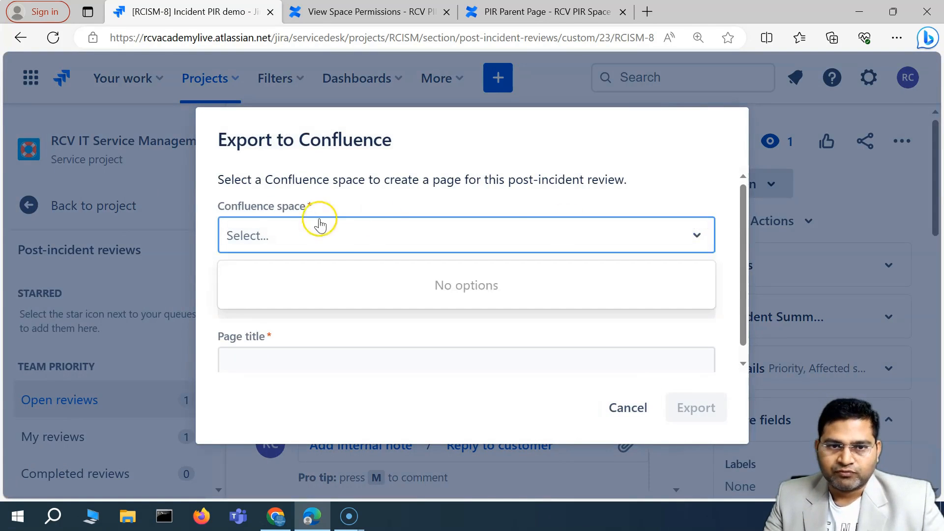
pyautogui.click(698, 236)
pyautogui.click(698, 236)
pyautogui.click(697, 235)
pyautogui.click(698, 301)
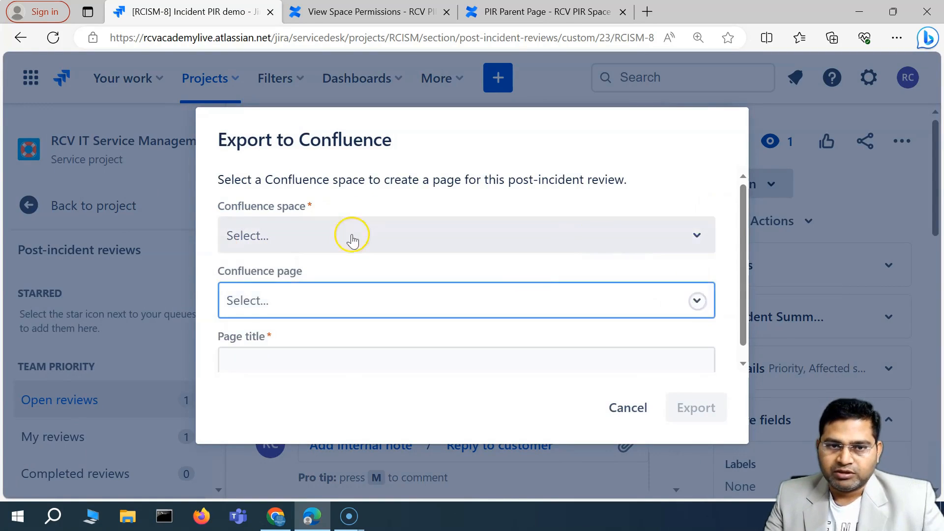
pyautogui.click(700, 233)
pyautogui.click(701, 234)
pyautogui.click(604, 232)
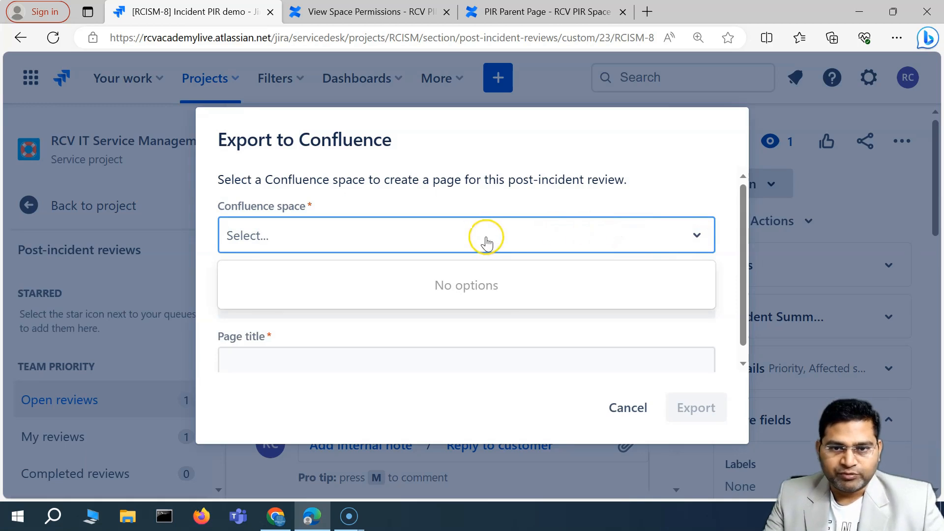
pyautogui.click(701, 237)
pyautogui.click(699, 238)
# Search the Confluence spaces for "rcv" and choose RCV PIR Space as the export destination
pyautogui.click(578, 236)
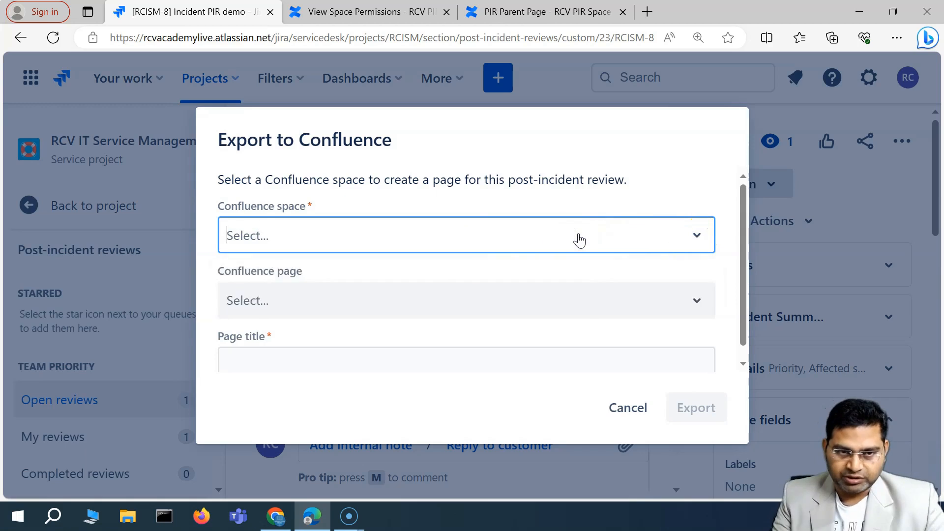
pyautogui.write('rcv')
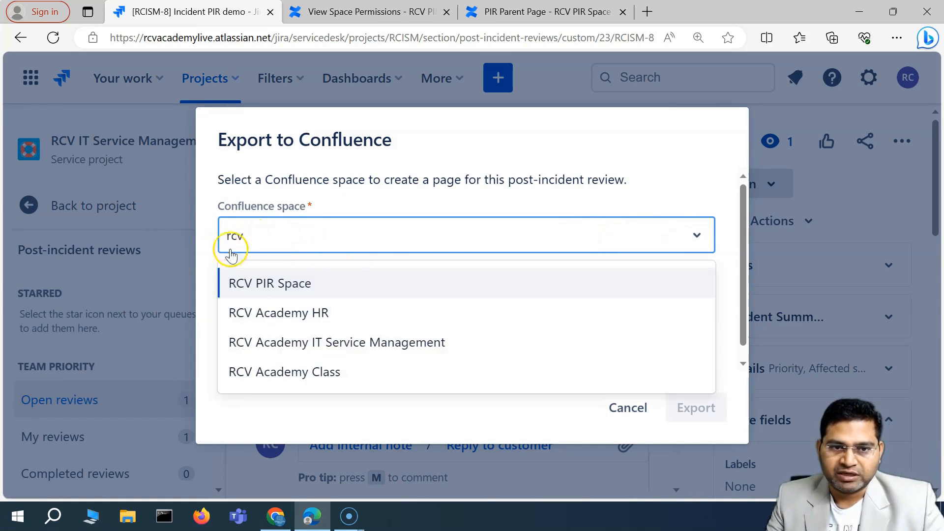
pyautogui.click(270, 284)
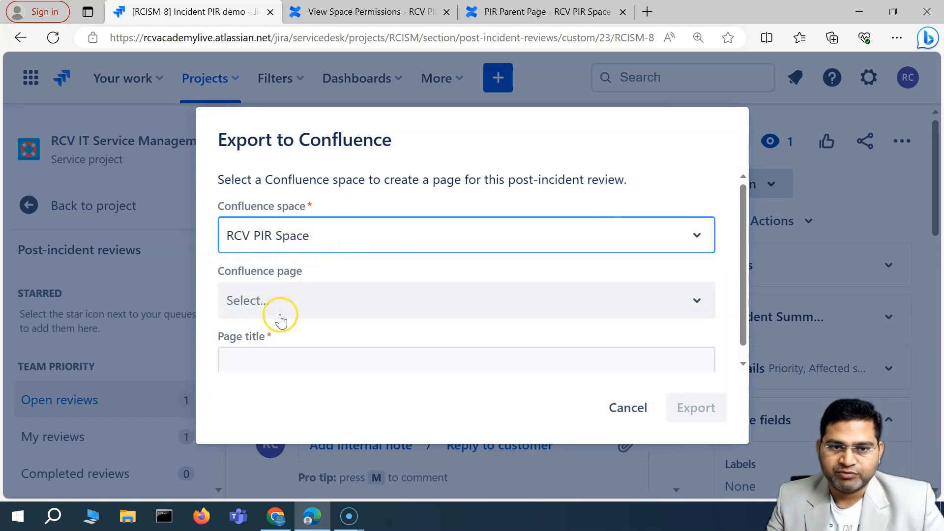
# Try to pick a Confluence page from the unfiltered list, rechecking the space selection in between
pyautogui.click(299, 306)
pyautogui.click(299, 306)
pyautogui.click(299, 306)
pyautogui.click(294, 310)
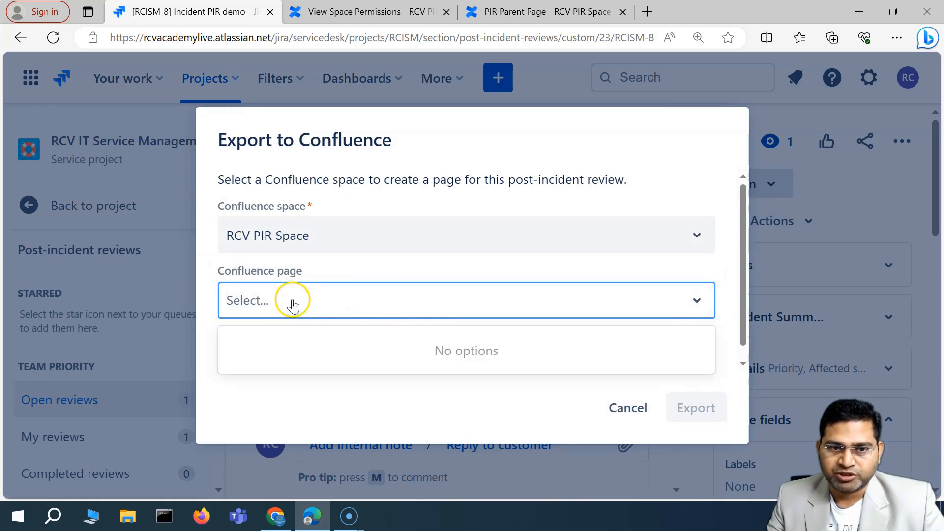
pyautogui.click(384, 302)
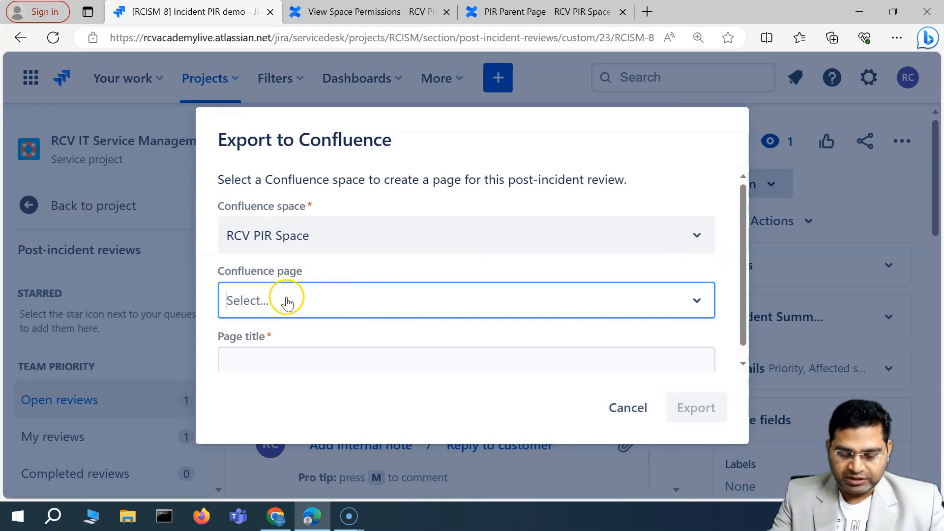
pyautogui.click(695, 237)
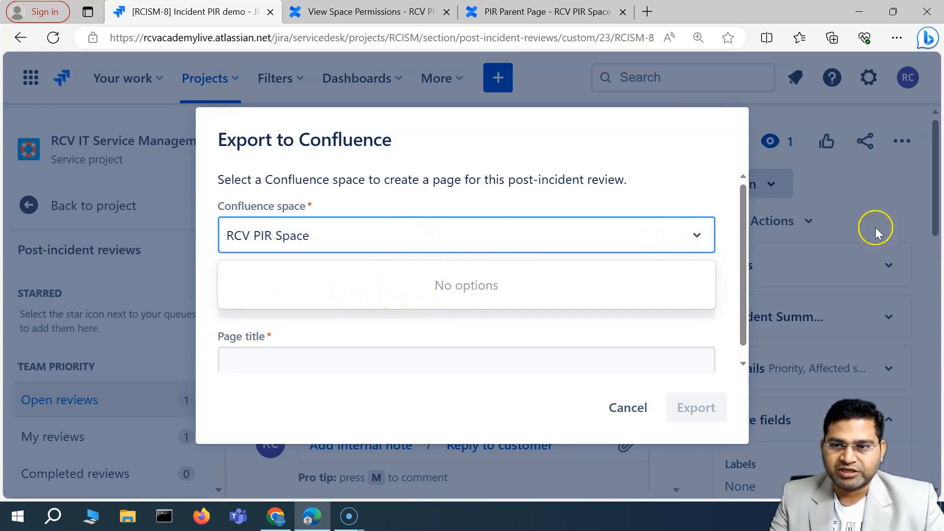
pyautogui.click(698, 241)
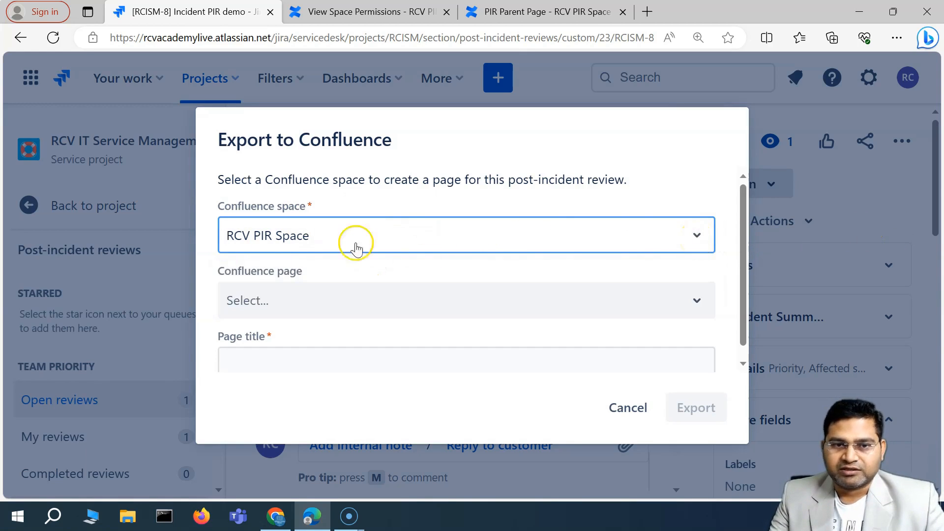
pyautogui.click(695, 236)
pyautogui.click(694, 238)
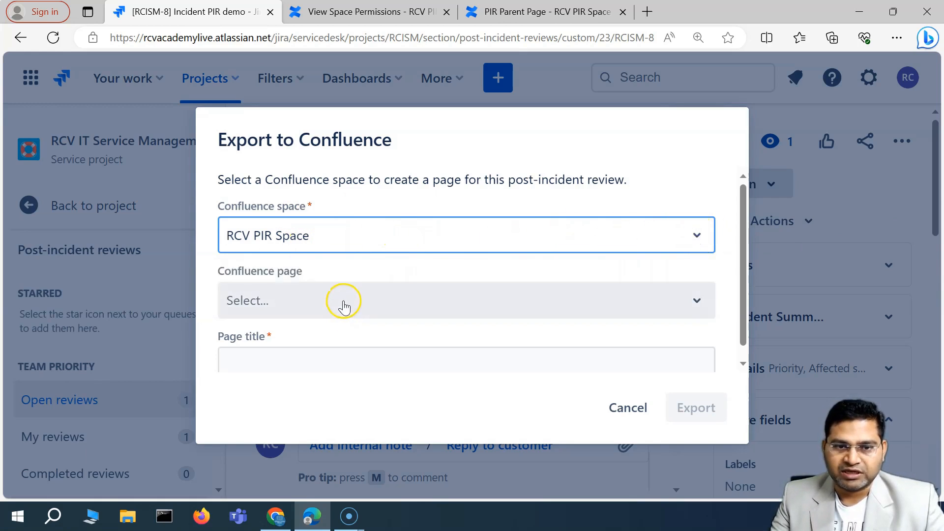
pyautogui.click(322, 300)
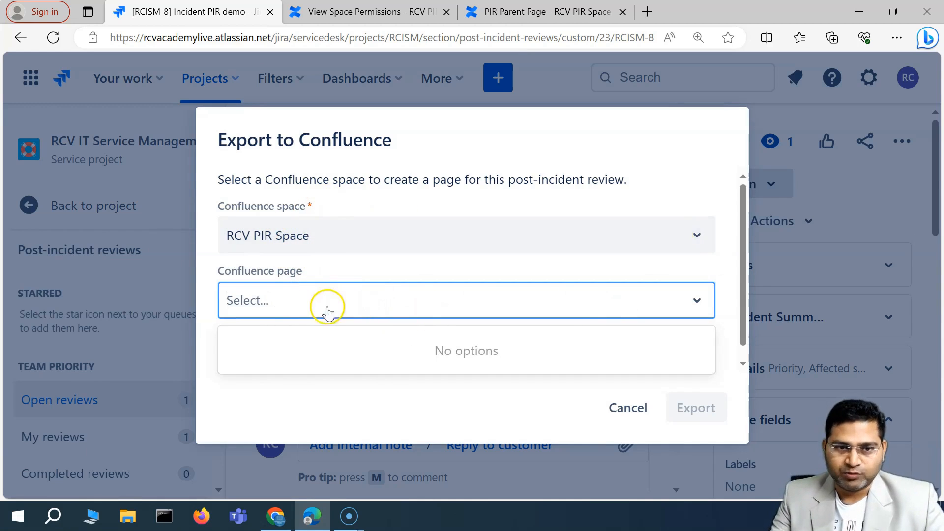
# Search the Confluence pages for "rcv" and "page", and choose PIR Parent Page as the parent
pyautogui.click(283, 306)
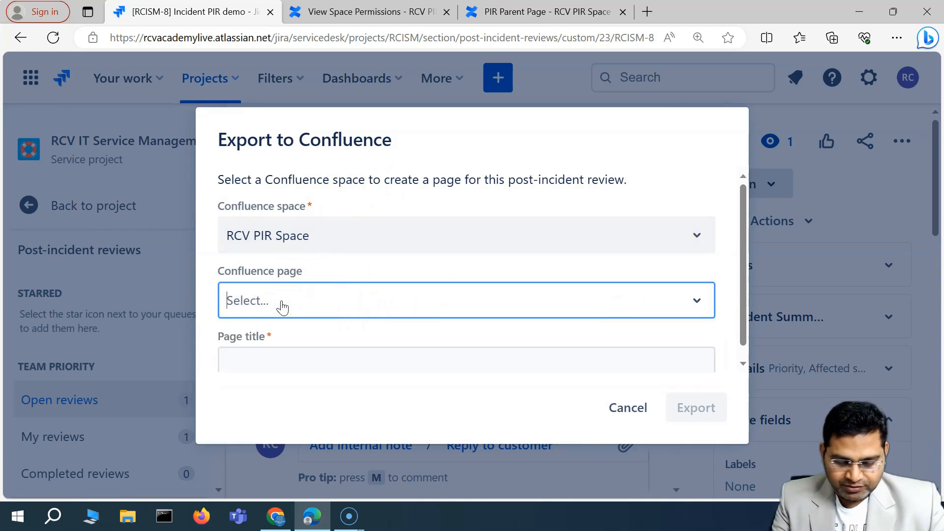
pyautogui.write('rcv')
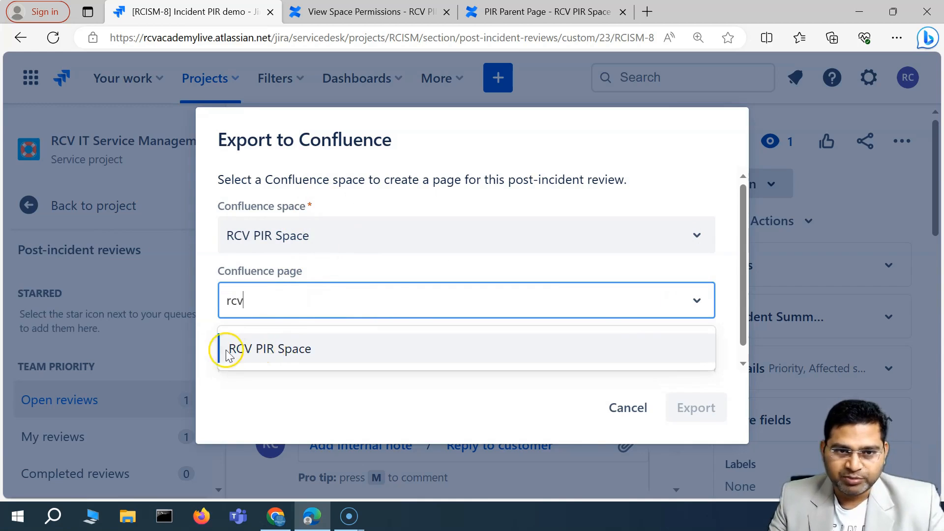
pyautogui.press('BackSpace')
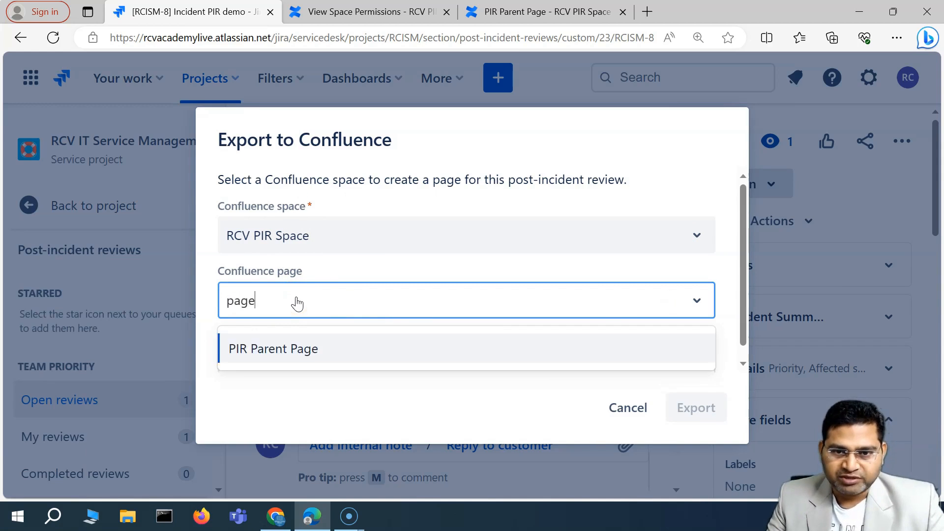
pyautogui.click(319, 337)
# Title the exported page "PIR Number 1" and export the review
pyautogui.click(252, 351)
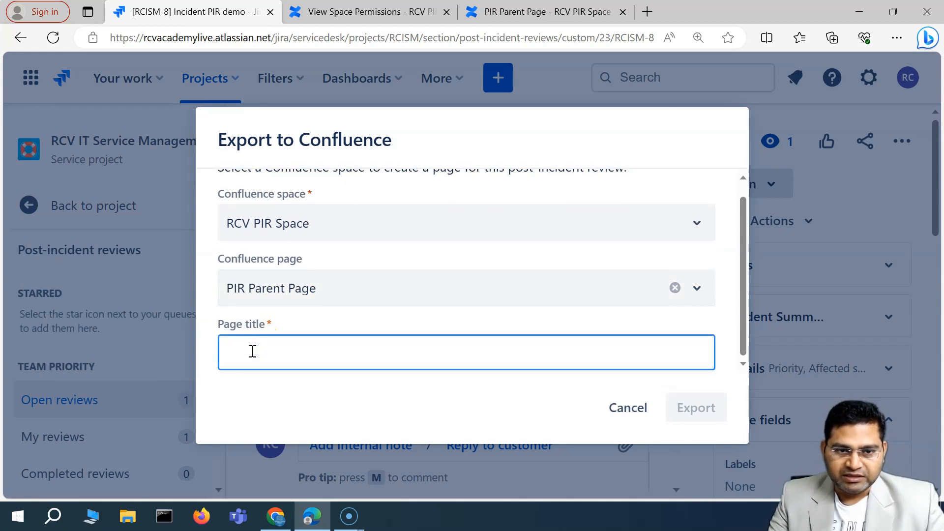
pyautogui.write('PIR Number 1')
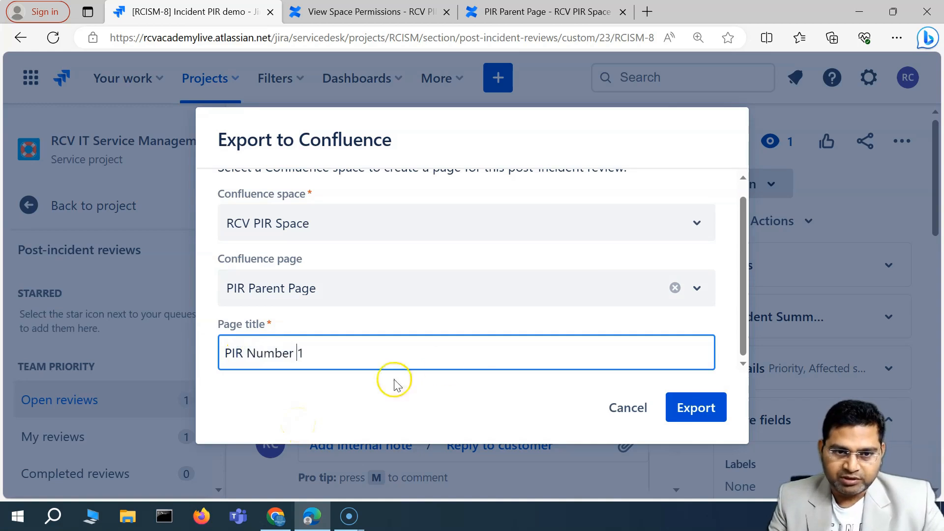
pyautogui.click(704, 408)
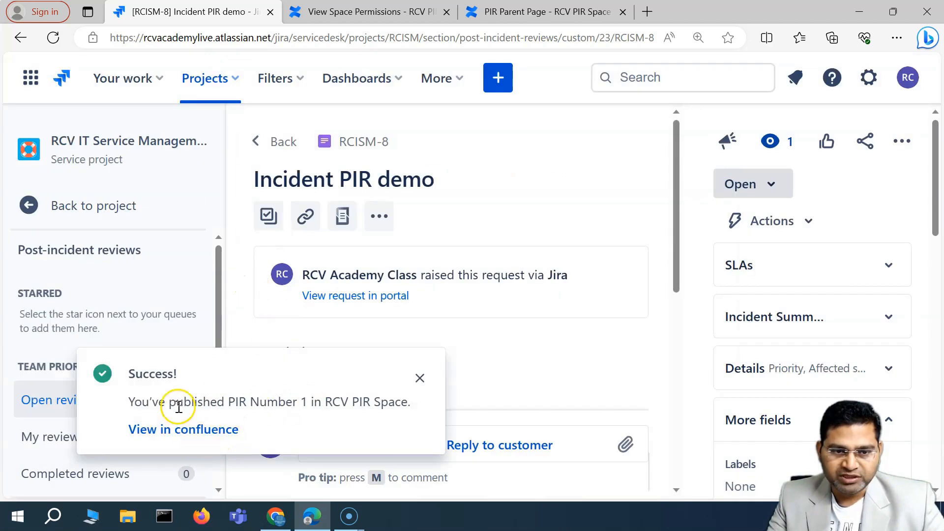
# Open the exported PIR Number 1 page in Confluence and examine its incident details and timeline
pyautogui.moveTo(166, 403); pyautogui.dragTo(353, 406)
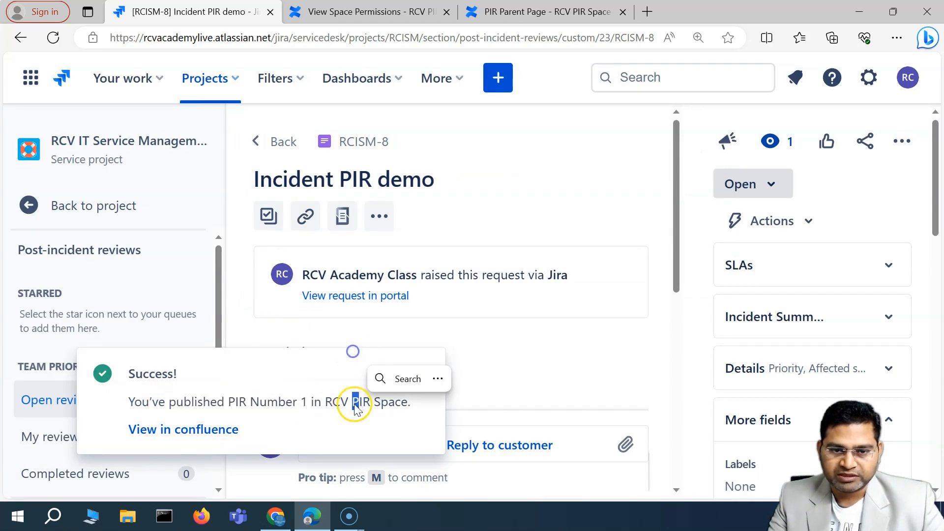
pyautogui.click(203, 431)
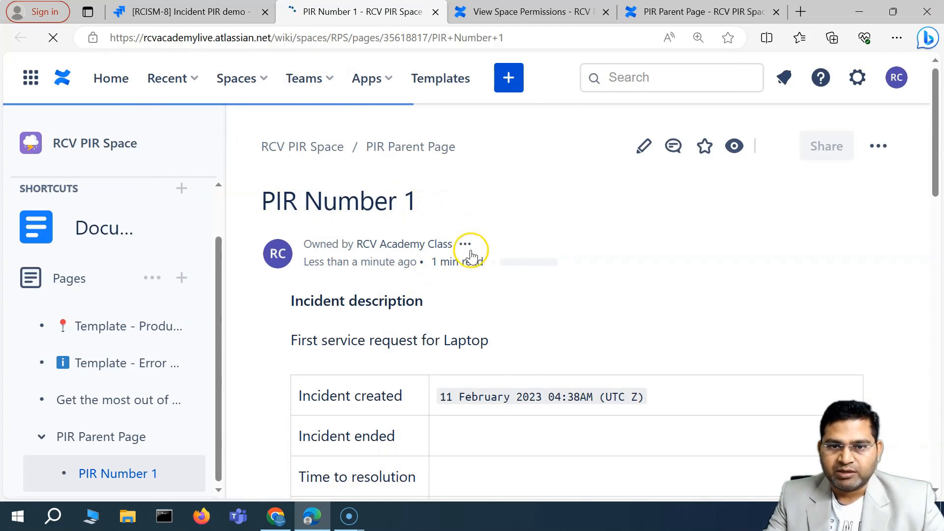
pyautogui.scroll(-6, 428, 404)
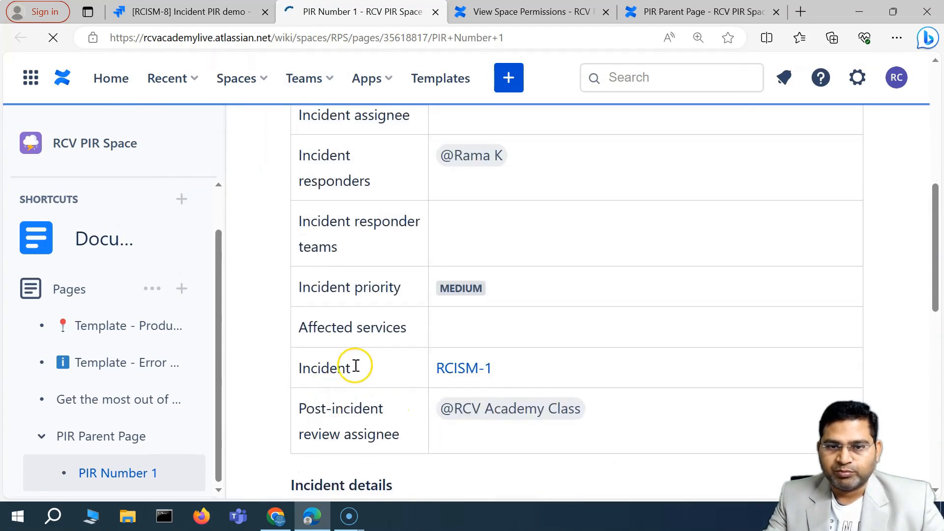
pyautogui.scroll(3, 355, 365)
pyautogui.scroll(2, 344, 214)
pyautogui.scroll(-4, 350, 344)
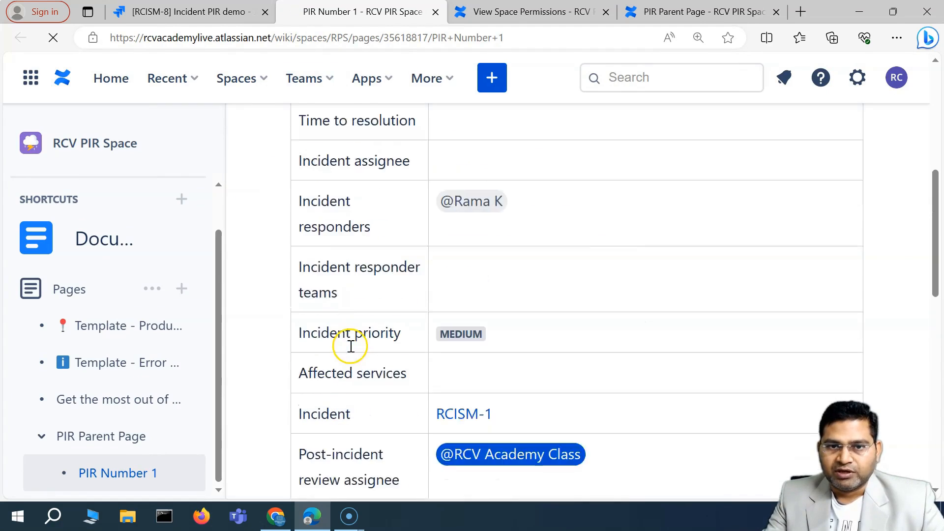
pyautogui.scroll(-5, 349, 344)
pyautogui.scroll(-5, 335, 295)
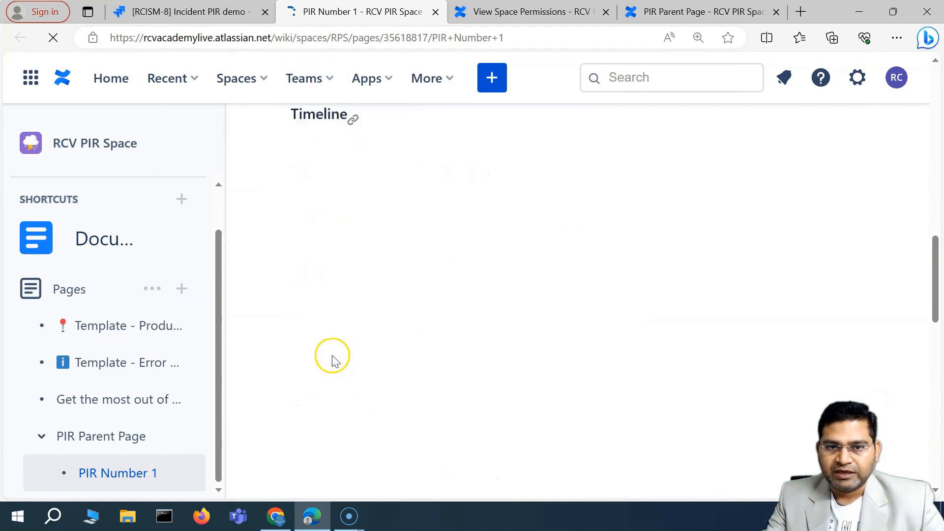
# Review the remaining content of the PIR Number 1 page, including the timeline, incident details and responder and priority fields
pyautogui.scroll(3, 338, 248)
pyautogui.scroll(-1, 344, 256)
pyautogui.scroll(-3, 345, 256)
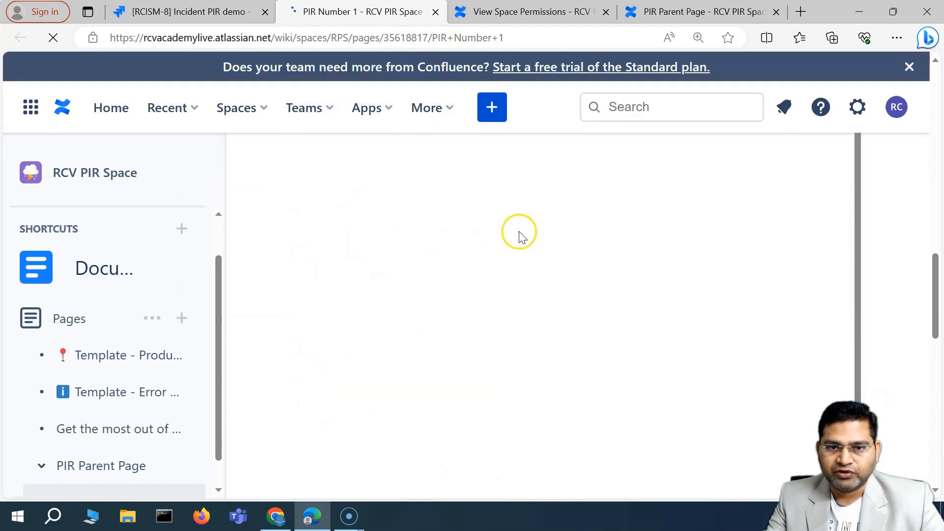
pyautogui.scroll(-1, 130, 399)
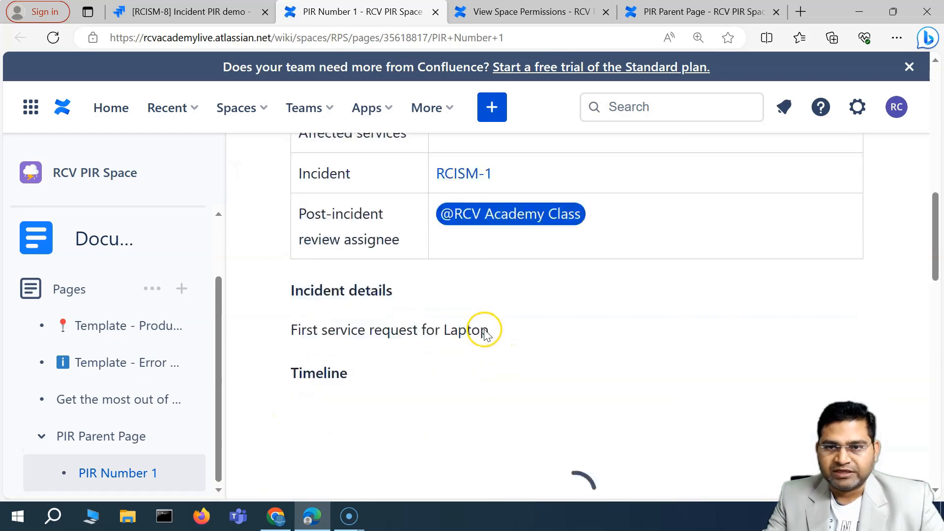
pyautogui.scroll(5, 485, 331)
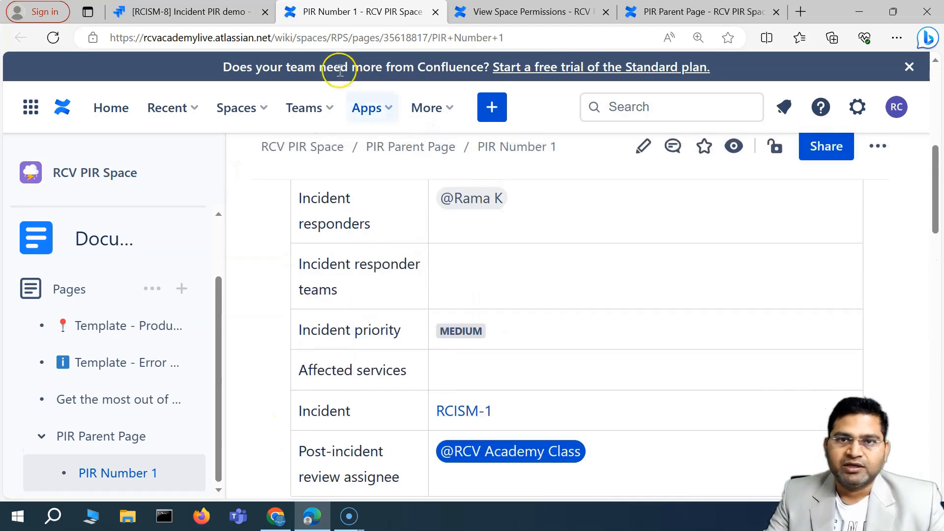
# Switch back to the Incident PIR demo review in Jira and check its primary incident and linked issues
pyautogui.click(189, 12)
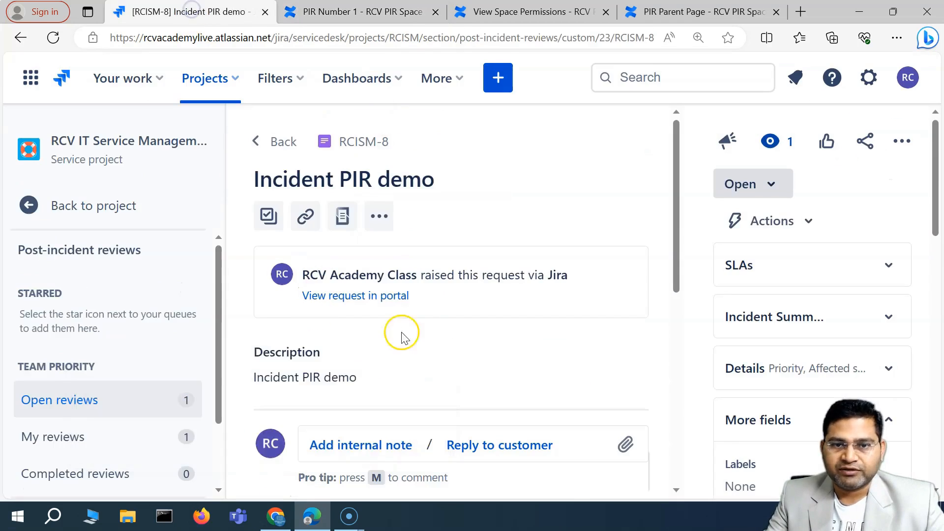
pyautogui.scroll(-5, 474, 348)
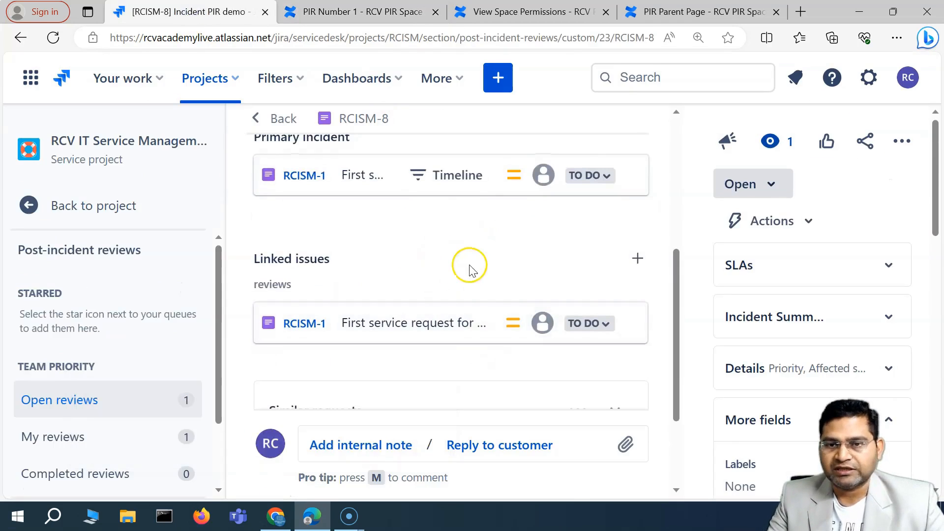
pyautogui.scroll(5, 472, 275)
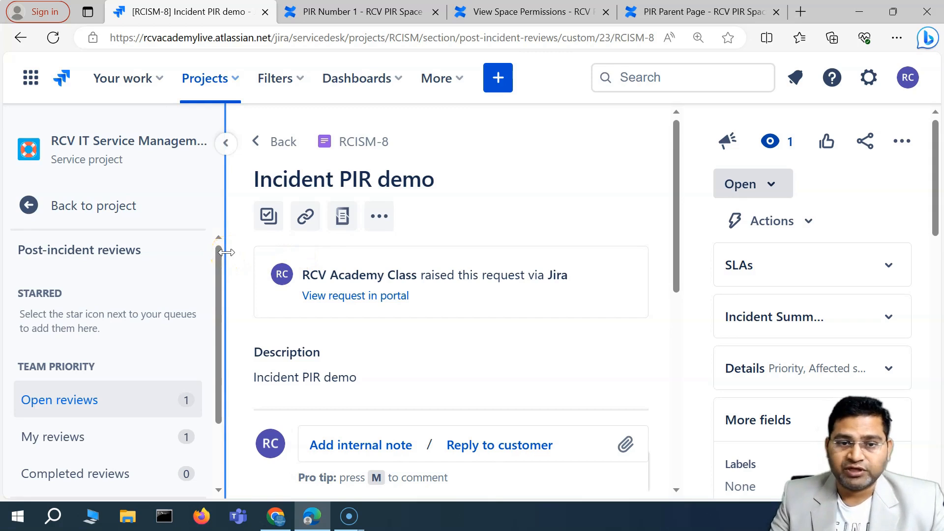
# Return from the post-incident reviews to the RCV IT Service Management project and open its project settings
pyautogui.click(28, 210)
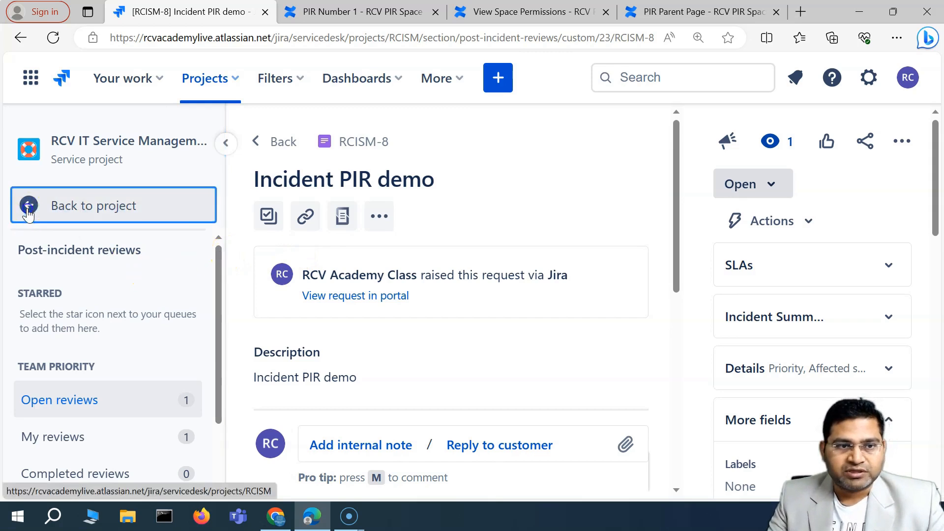
pyautogui.scroll(-5, 140, 342)
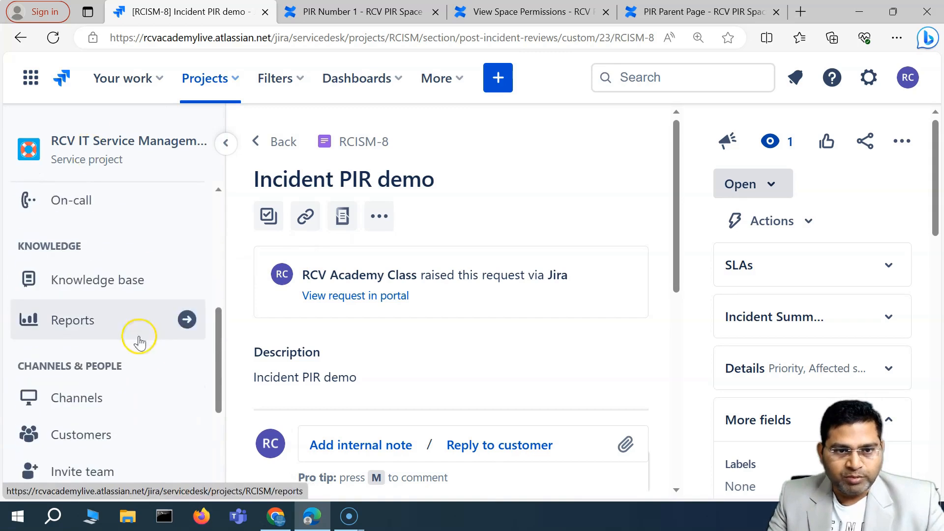
pyautogui.scroll(-4, 140, 342)
pyautogui.click(118, 400)
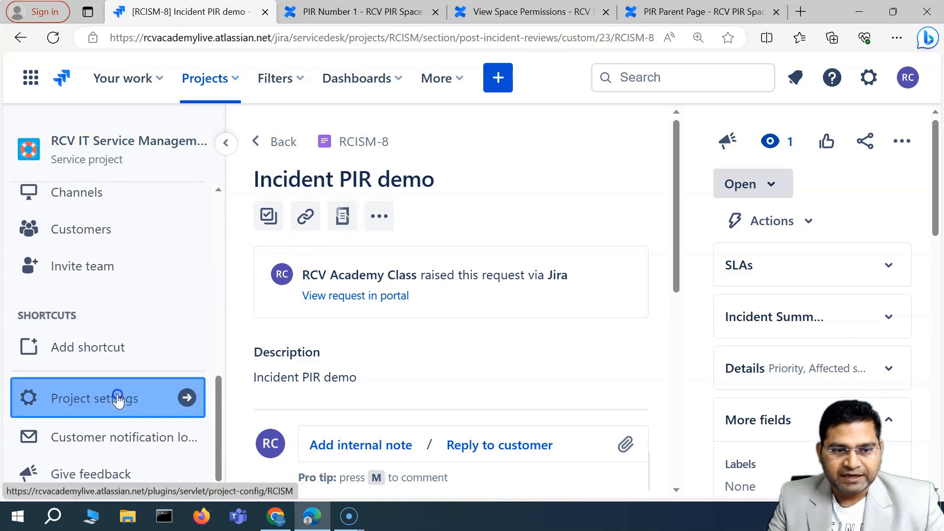
# Open the project's Incident management settings and go to the Confluence settings for post-incident reviews
pyautogui.scroll(-4, 178, 386)
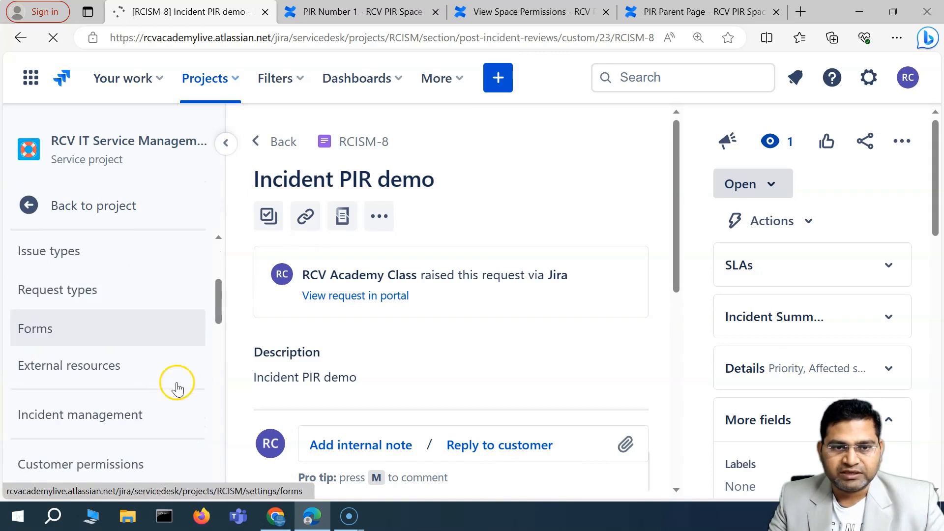
pyautogui.scroll(-3, 177, 386)
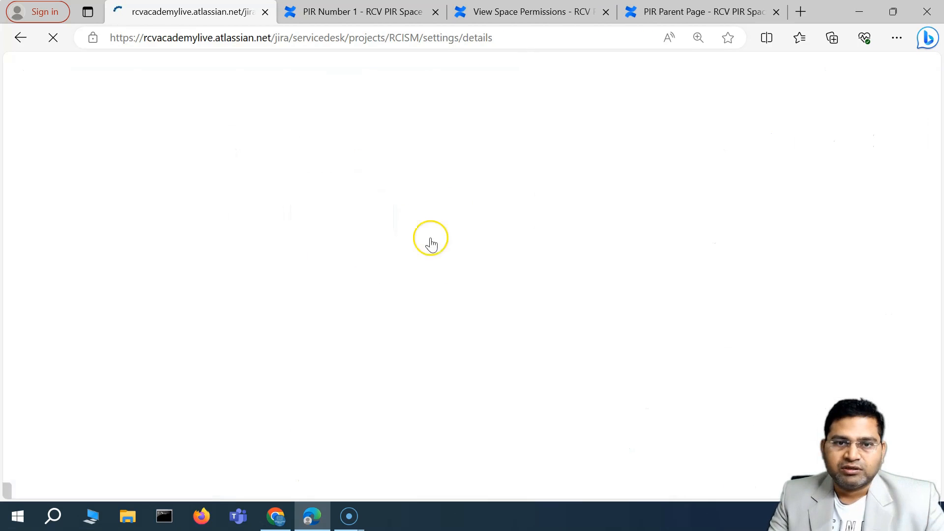
pyautogui.scroll(-3, 135, 372)
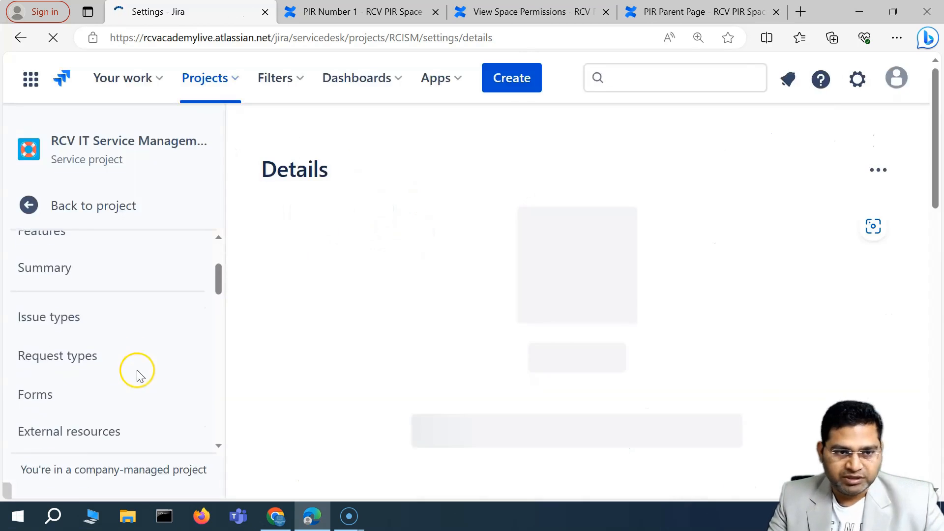
pyautogui.scroll(3, 135, 372)
pyautogui.scroll(-5, 134, 374)
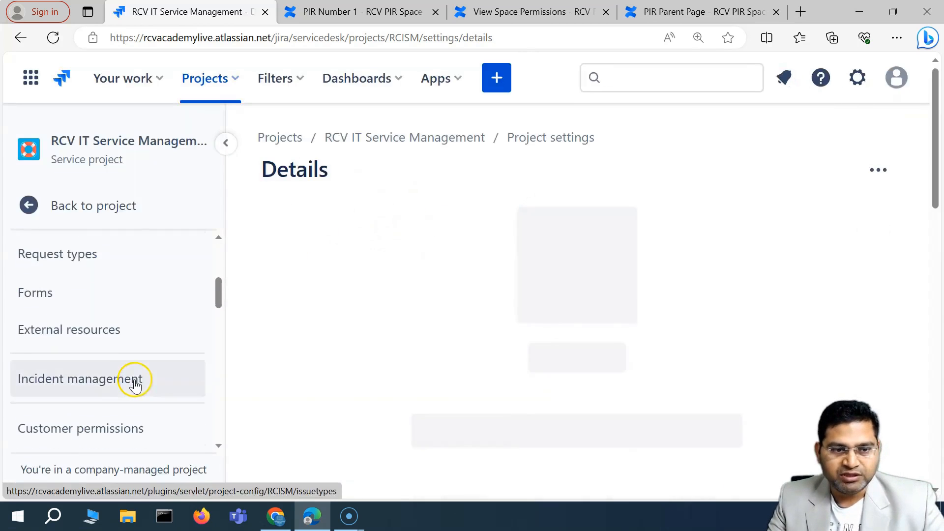
pyautogui.click(94, 380)
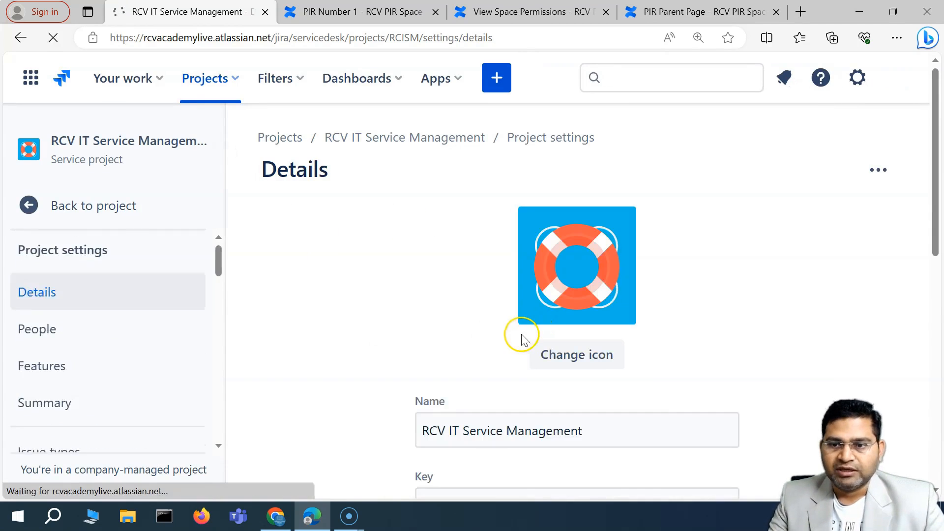
pyautogui.scroll(-8, 462, 408)
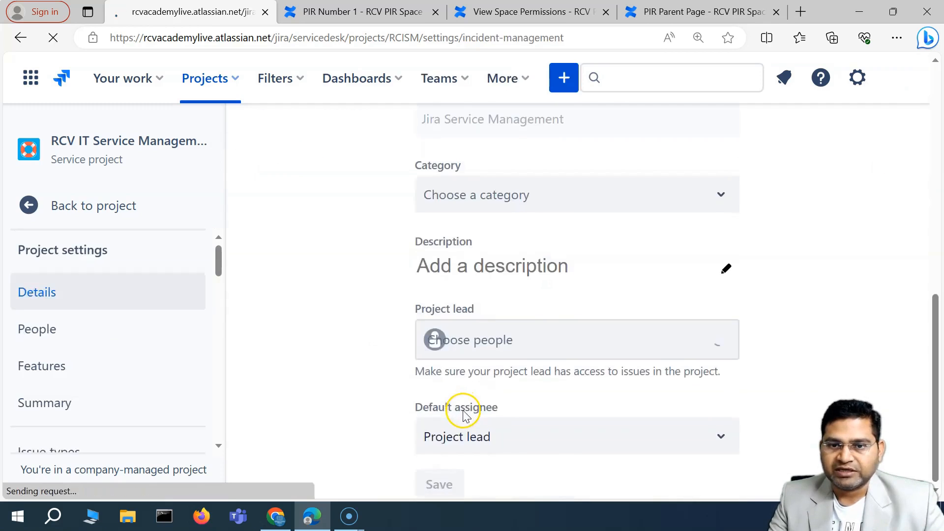
pyautogui.scroll(-4, 386, 357)
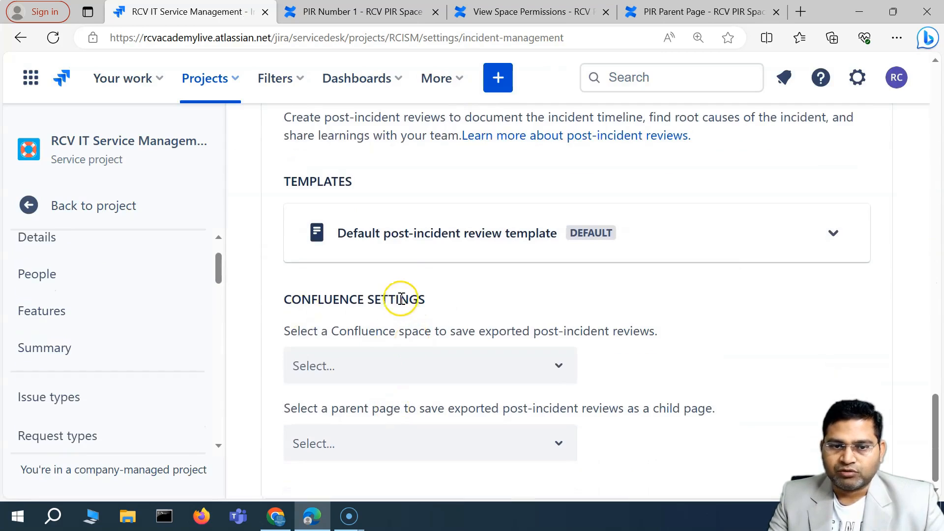
# Try to pick a Confluence space and a parent page from the unfiltered lists
pyautogui.click(380, 365)
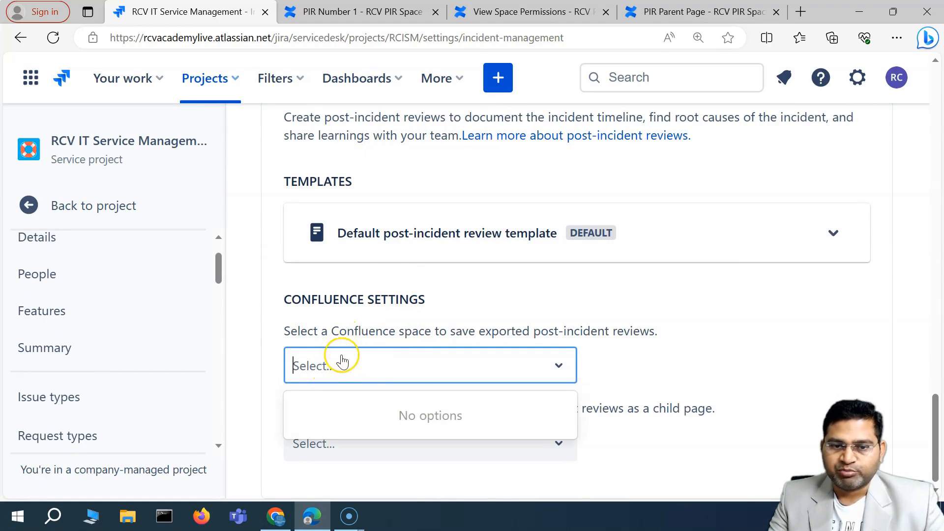
pyautogui.click(522, 365)
pyautogui.click(516, 365)
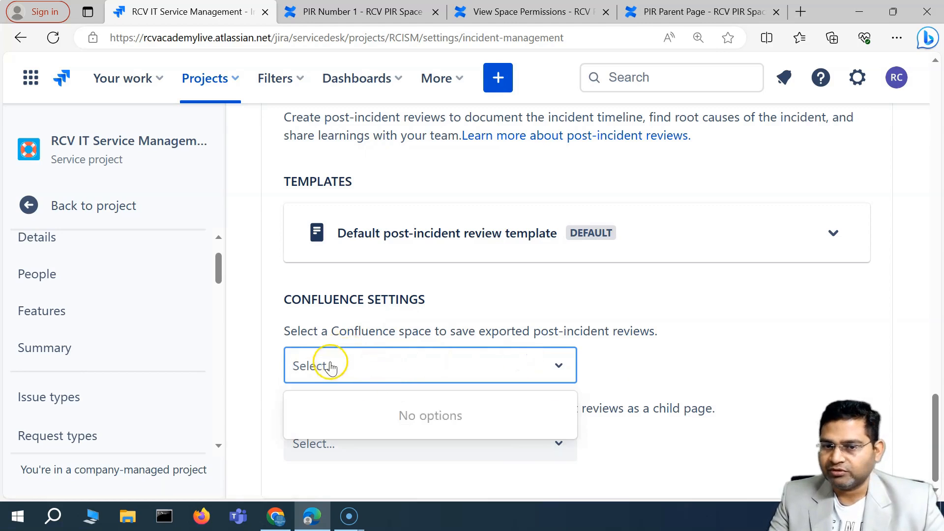
pyautogui.click(623, 393)
pyautogui.click(539, 450)
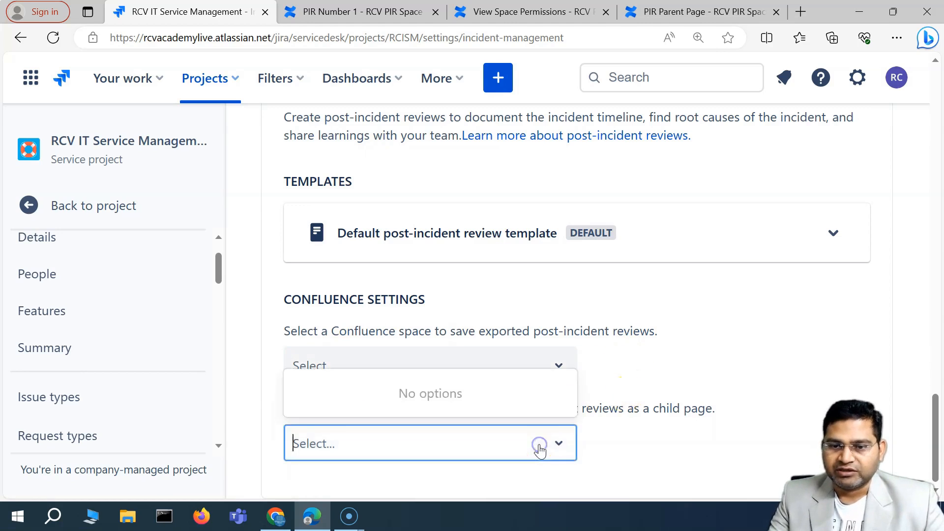
# Search "rcv" to choose RCV PIR Space for exported post-incident reviews, and "page" to choose PIR Parent Page as the parent
pyautogui.click(474, 364)
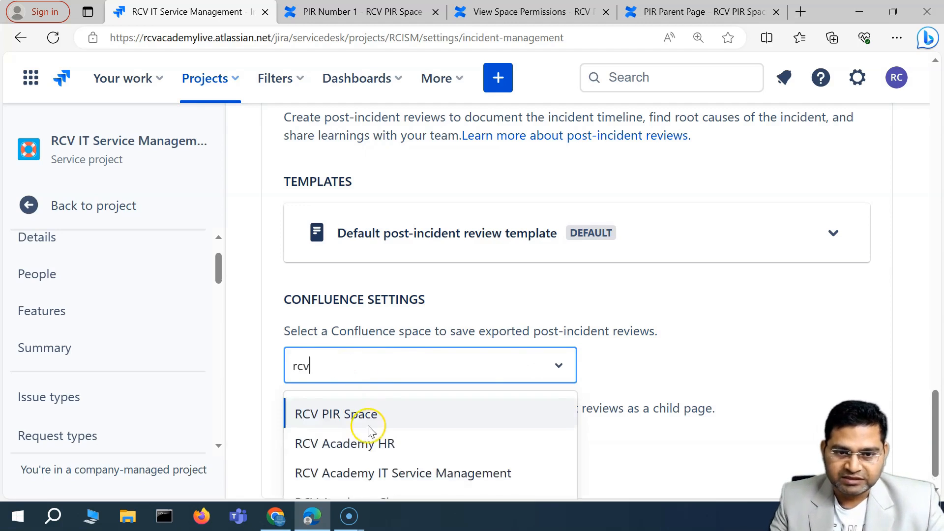
pyautogui.click(371, 417)
pyautogui.click(352, 418)
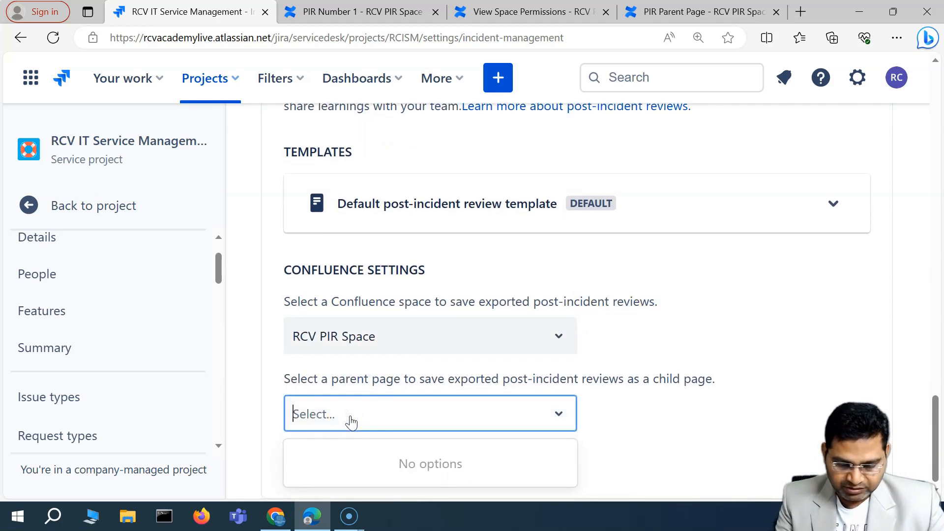
pyautogui.write('page')
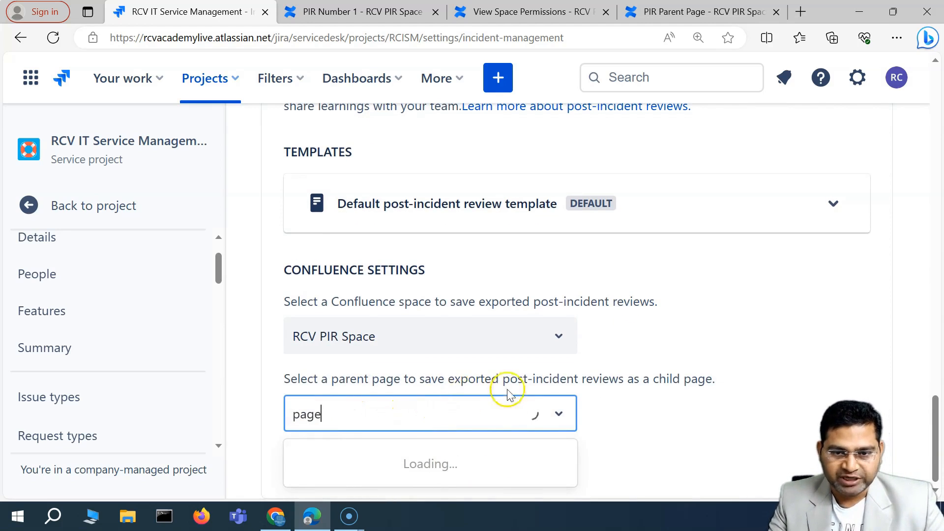
pyautogui.click(386, 462)
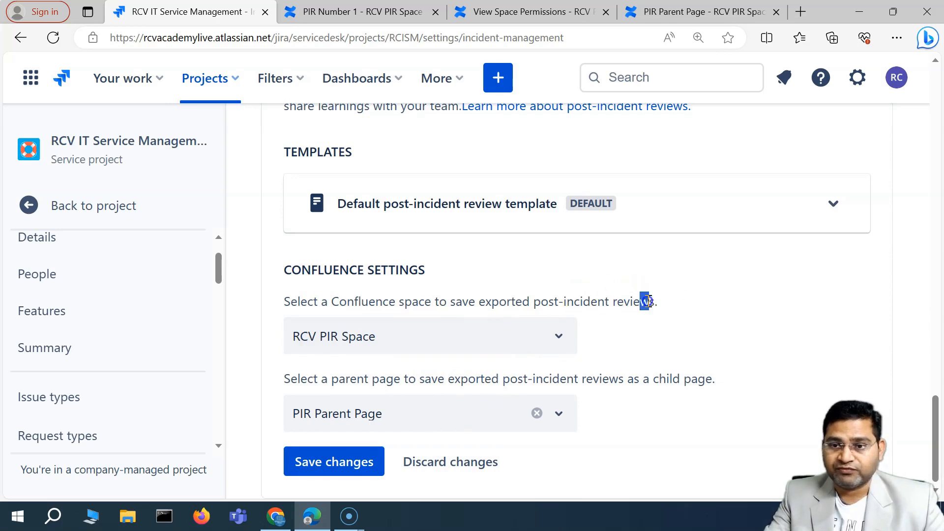
pyautogui.click(667, 327)
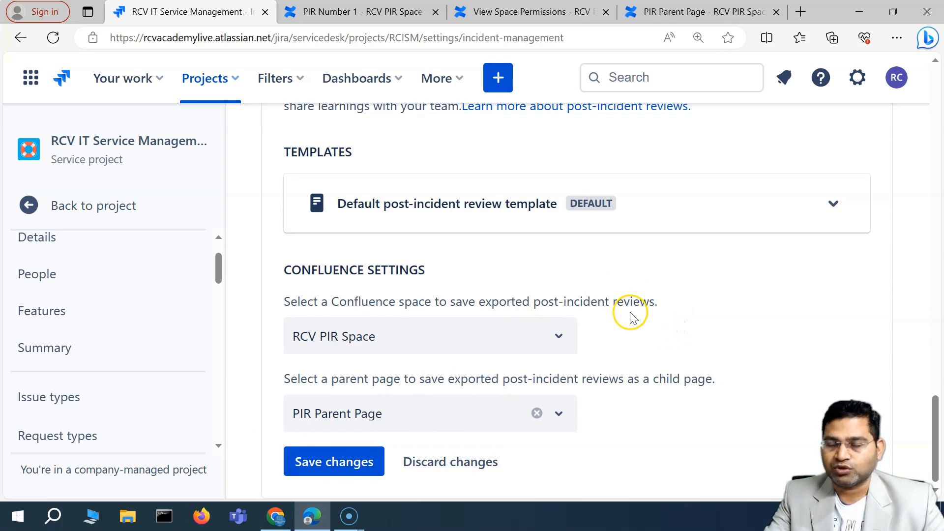
pyautogui.click(313, 470)
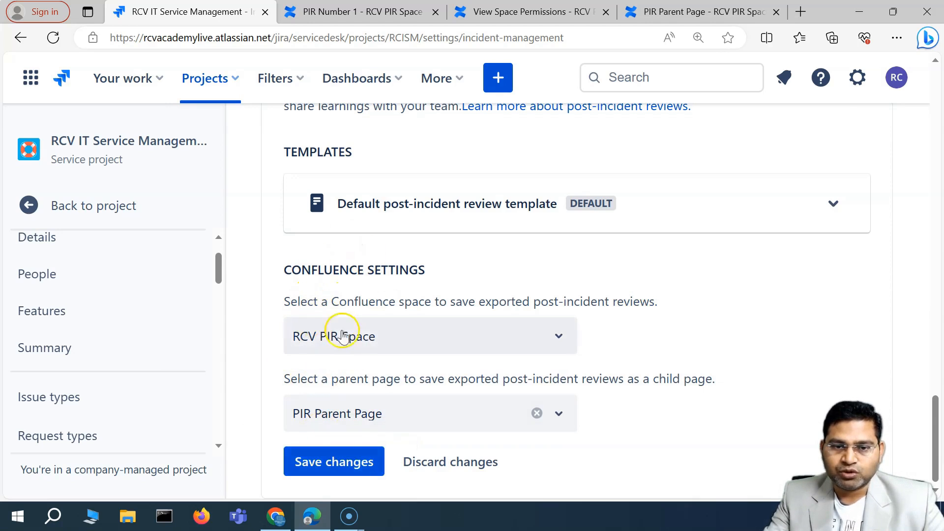
# Review the post-incident reviews section, covering its default template and the chosen Confluence space and parent page
pyautogui.scroll(5, 413, 416)
pyautogui.scroll(-4, 426, 415)
pyautogui.scroll(2, 426, 411)
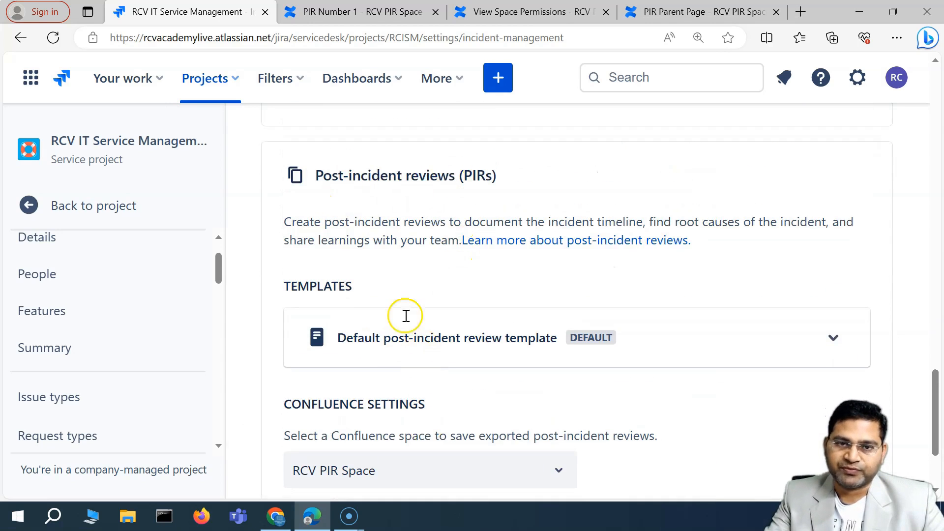
pyautogui.scroll(-1, 486, 337)
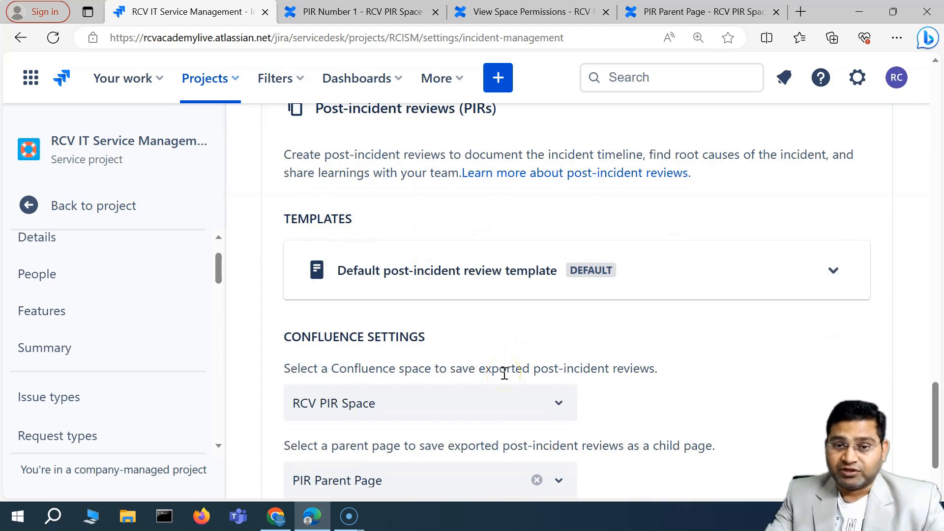
pyautogui.scroll(3, 472, 364)
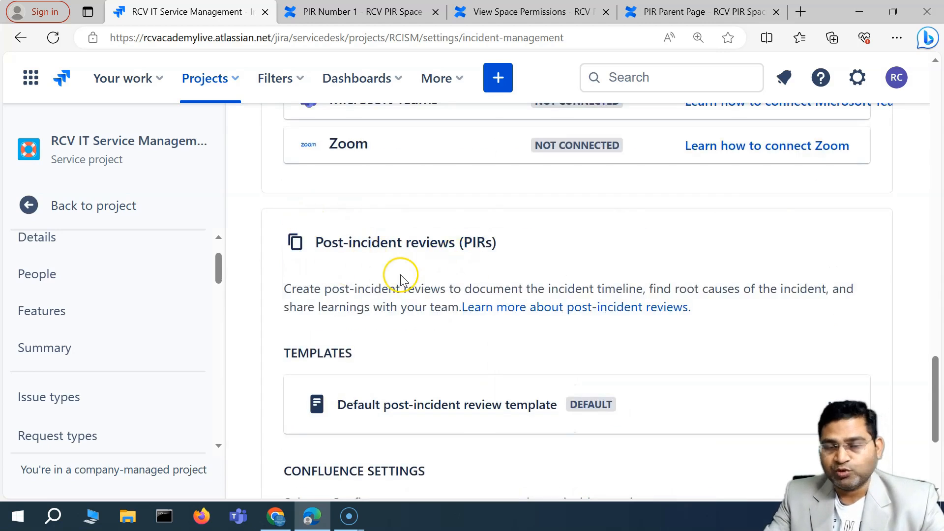
pyautogui.scroll(-3, 413, 310)
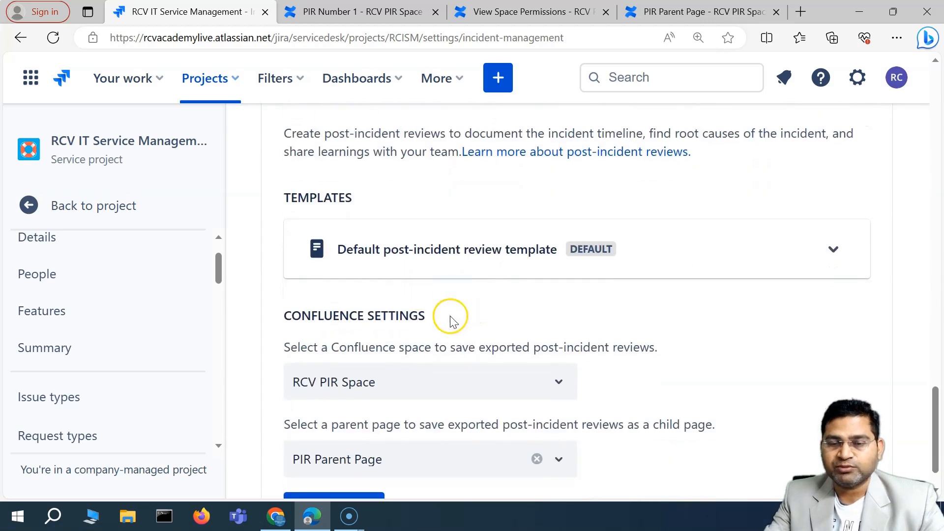
pyautogui.scroll(-1, 449, 316)
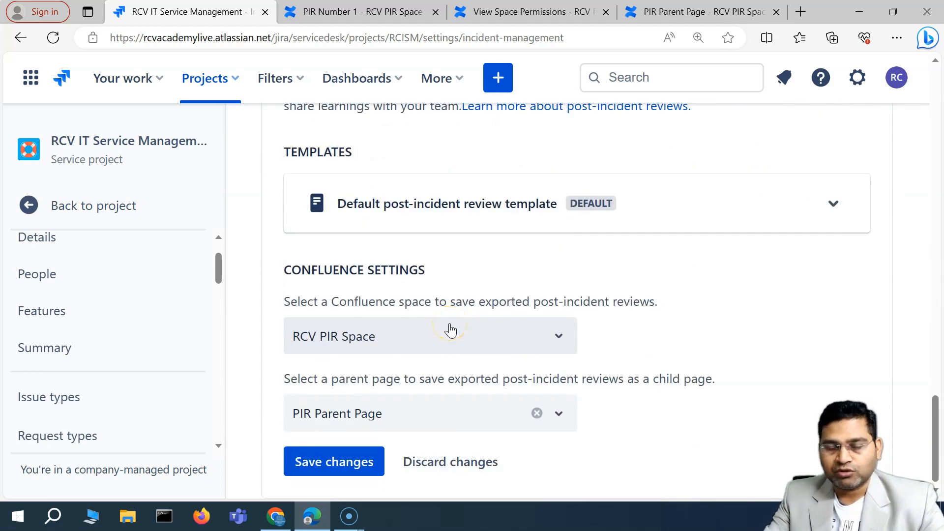